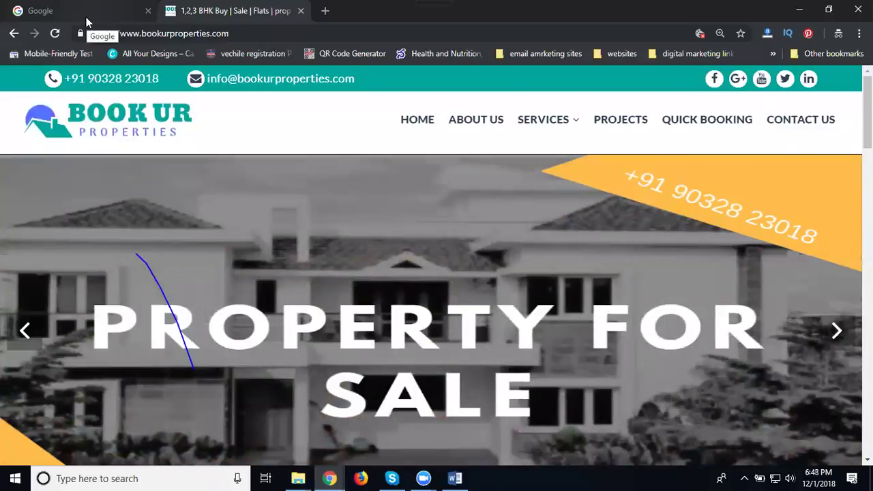
Open the signed-in account's Google+ profile from the Google homepage in a new tab and show its Profile page
left_click(86, 17)
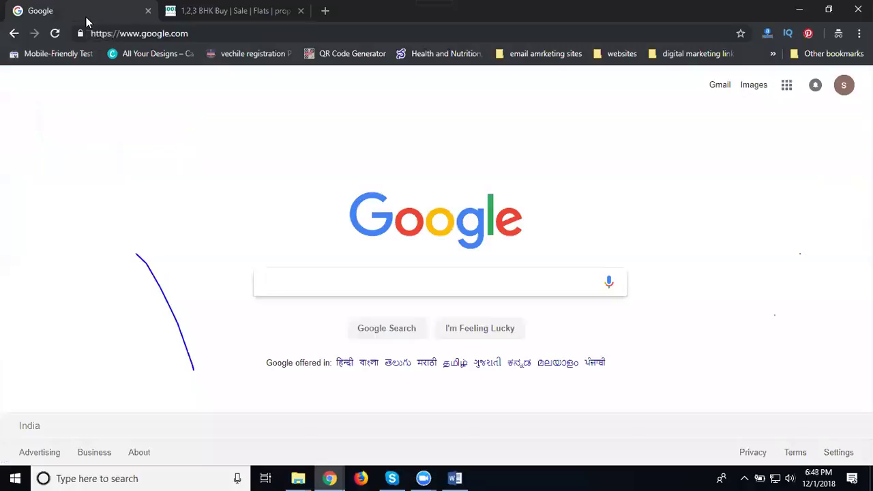
left_click(786, 87)
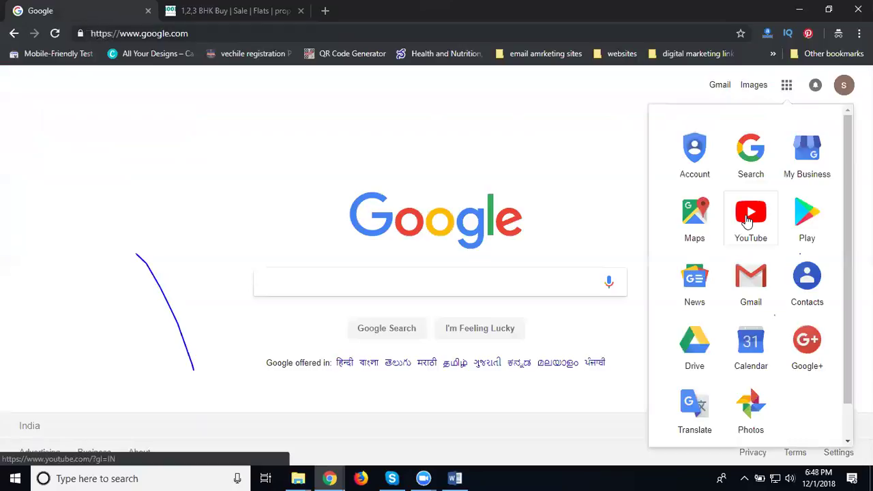
left_click(591, 166)
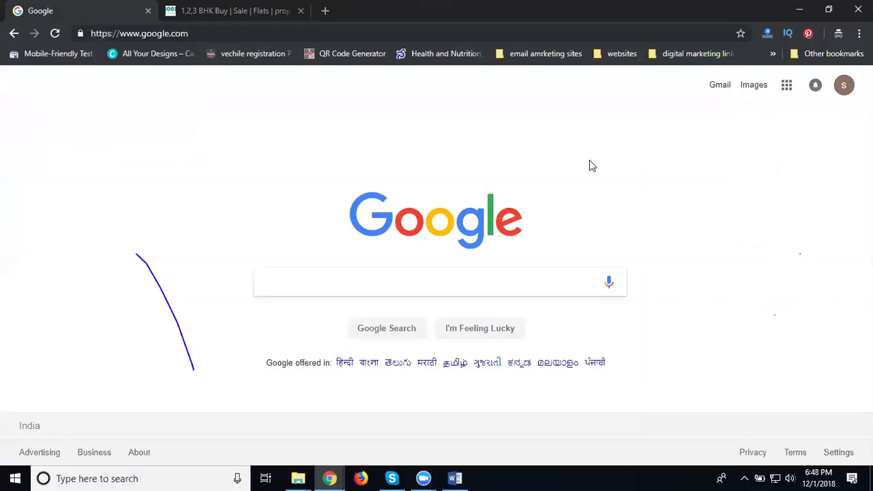
left_click(843, 87)
right_click(743, 144)
key("Escape")
middle_click(742, 151)
left_click(238, 10)
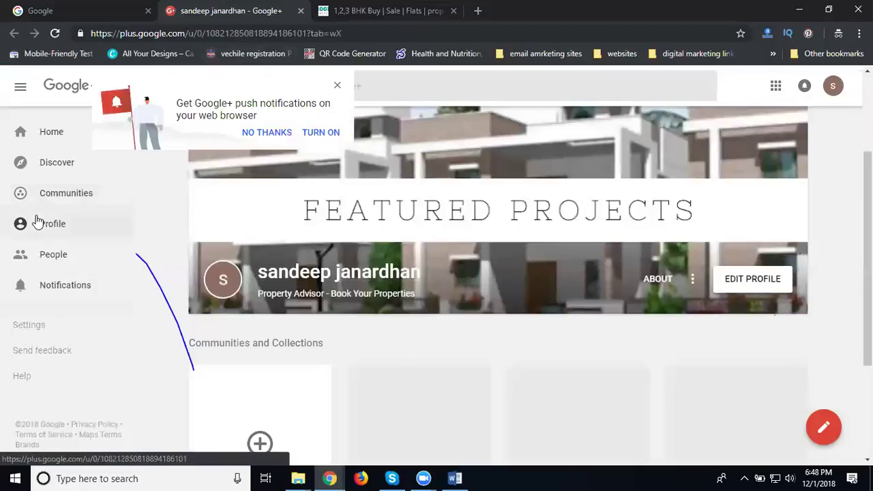
left_click(74, 223)
Open YouTube from Google's list of apps in a new tab and switch to it
left_click(102, 13)
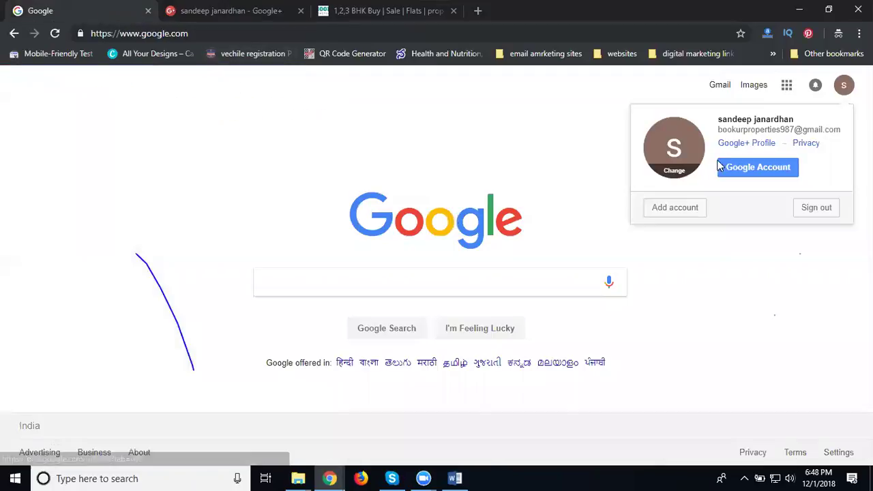
left_click(787, 86)
left_click(787, 86)
right_click(753, 217)
left_click(821, 223)
left_click(361, 9)
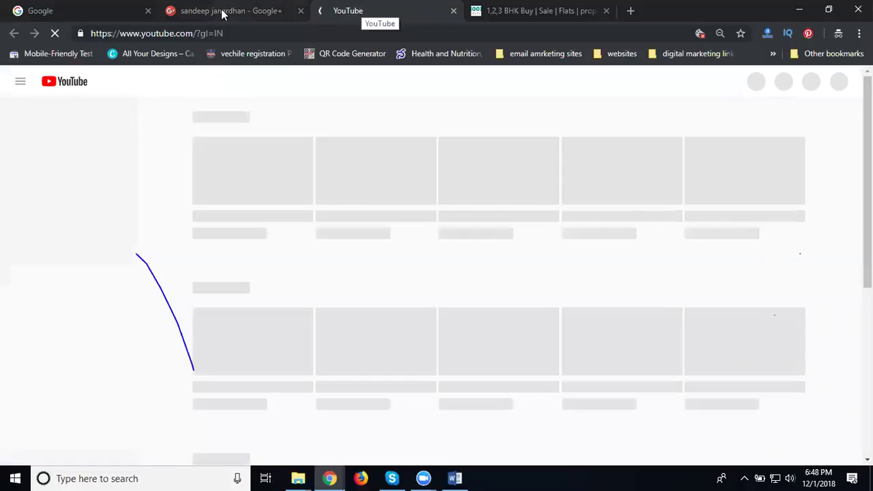
Check the personal Google+ profile, return to YouTube and sign in with the Google account
key("ctrl+shift+Tab")
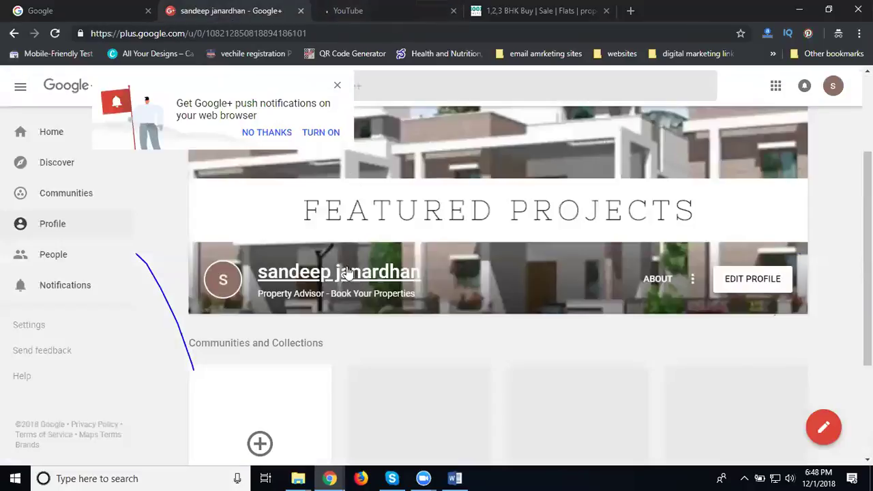
left_click(362, 11)
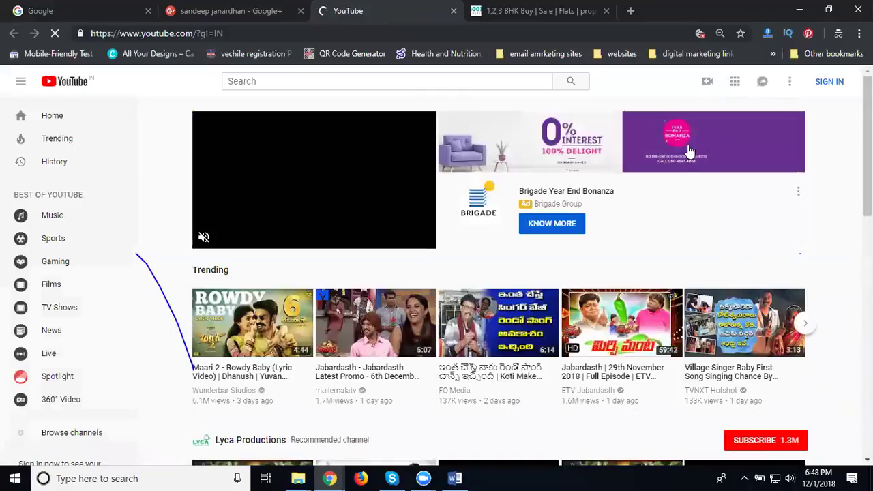
left_click(831, 82)
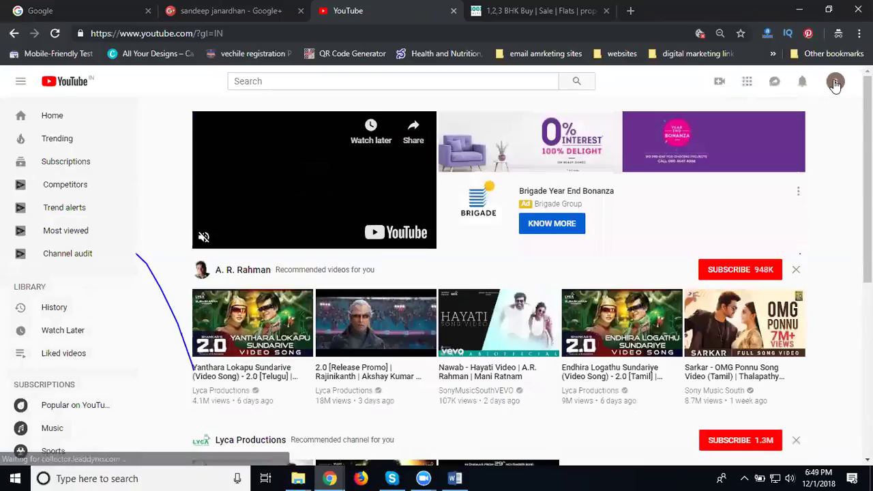
Create a personal YouTube channel through My channel, keeping the account holder's prefilled first and last name
left_click(836, 83)
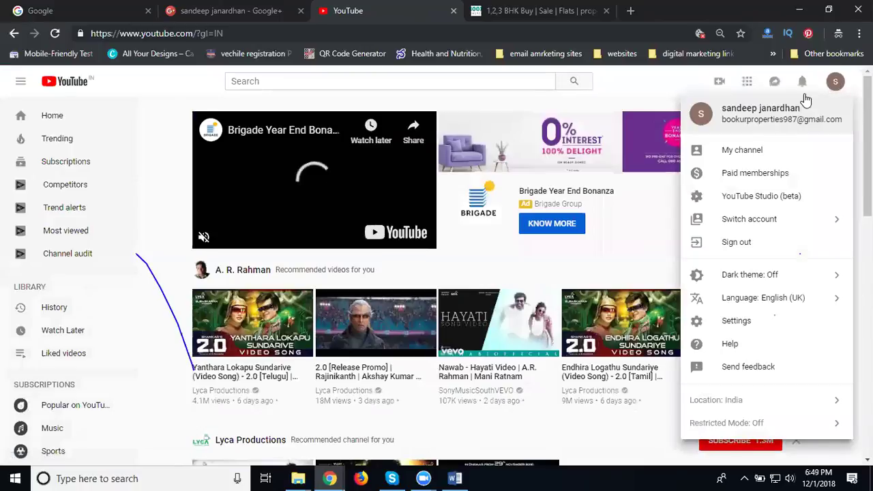
left_click(760, 151)
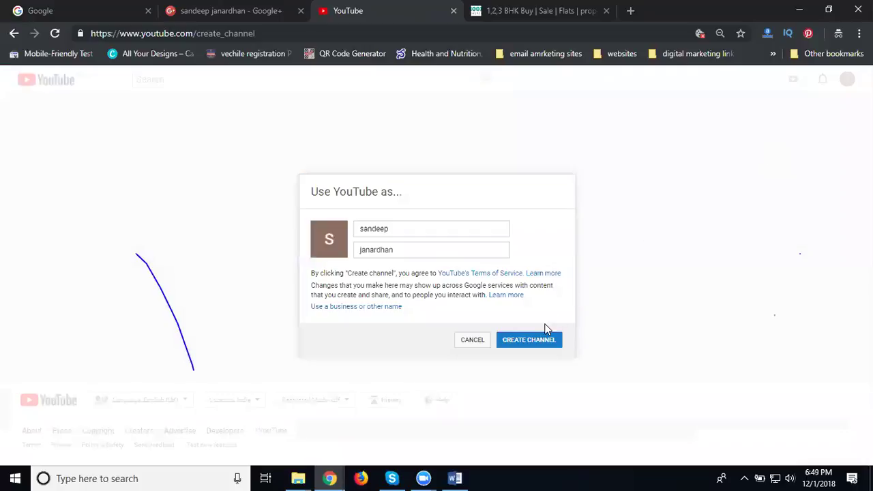
left_click(534, 346)
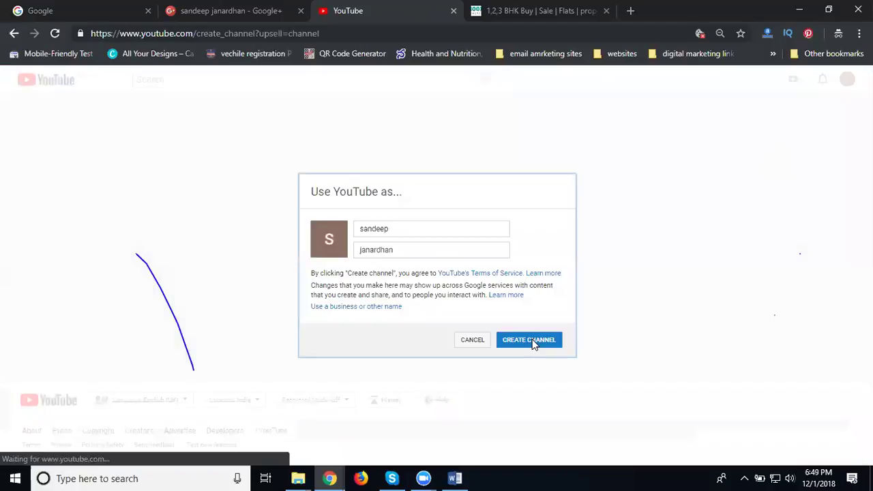
left_click(532, 341)
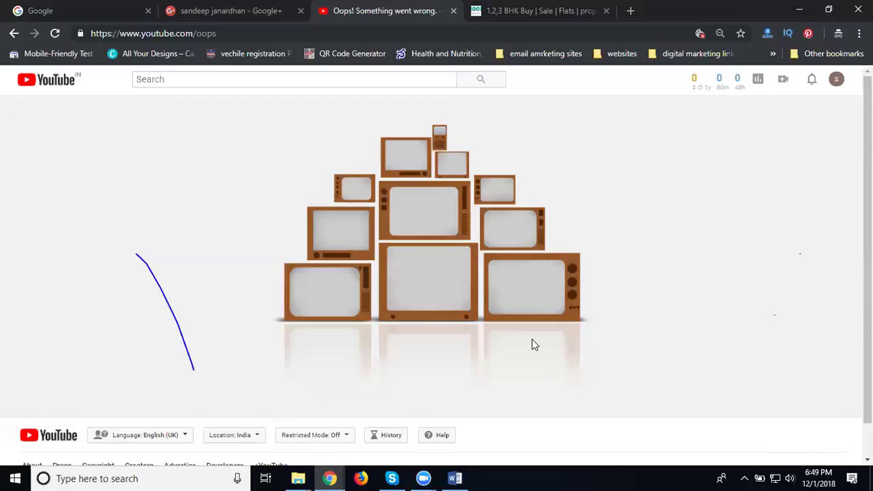
left_click(55, 33)
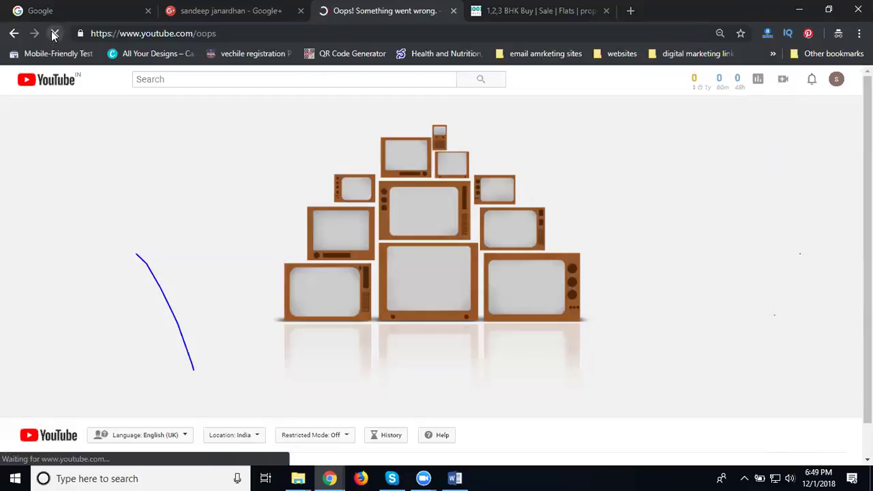
double_click(204, 32)
key("BackSpace")
key("BackSpace")
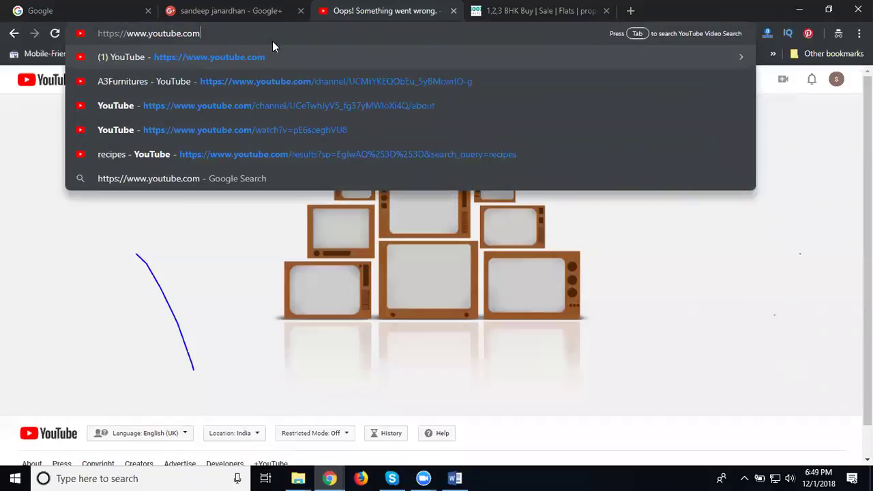
key("Return")
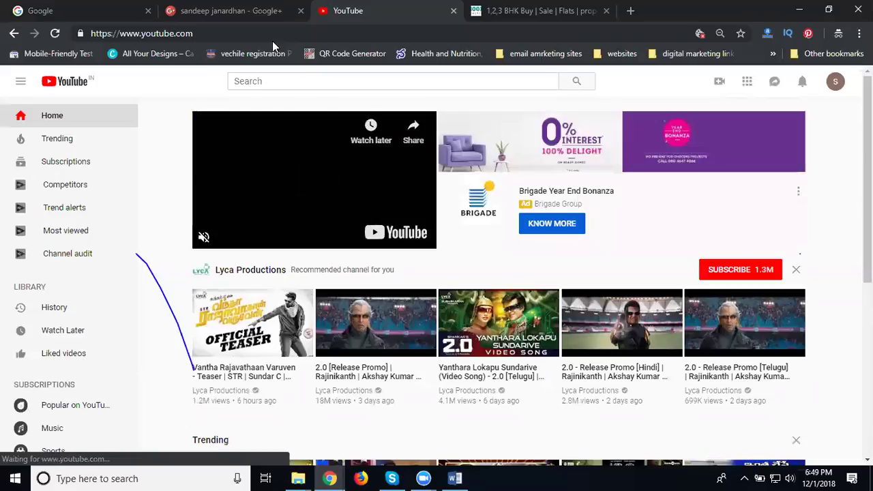
Open the personal YouTube channel from the account menu and enter its customisation view
left_click(837, 83)
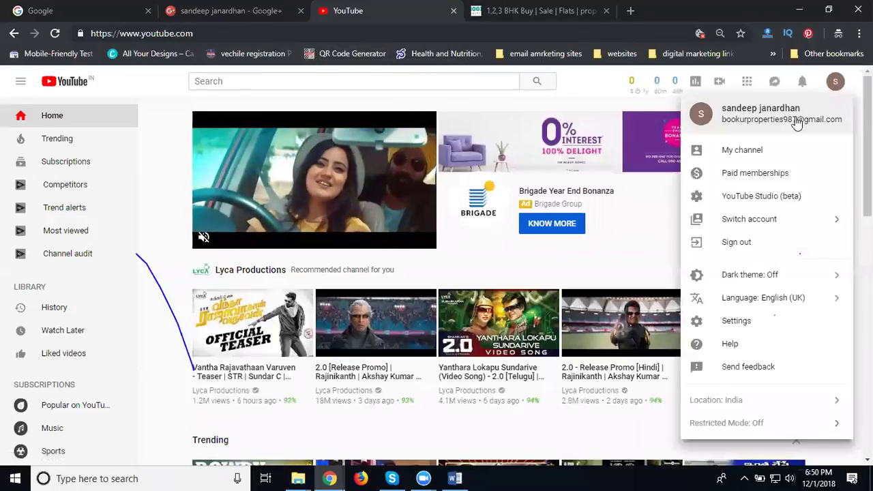
left_click(766, 150)
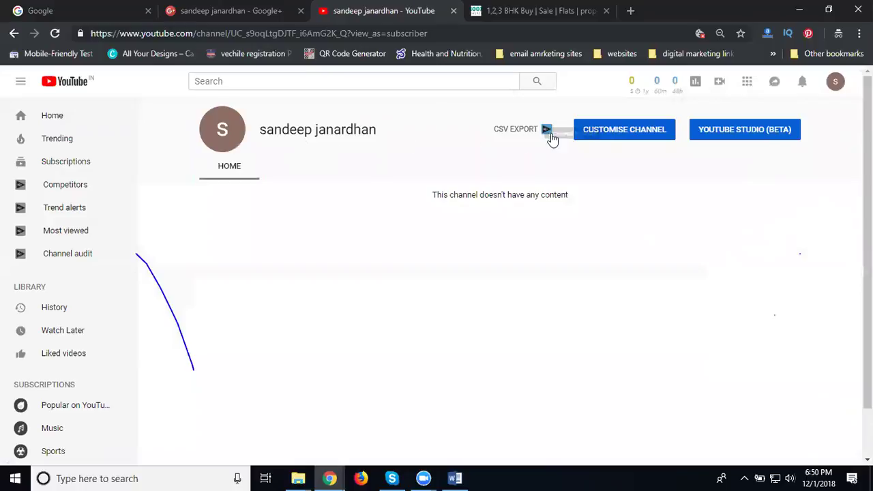
left_click(610, 139)
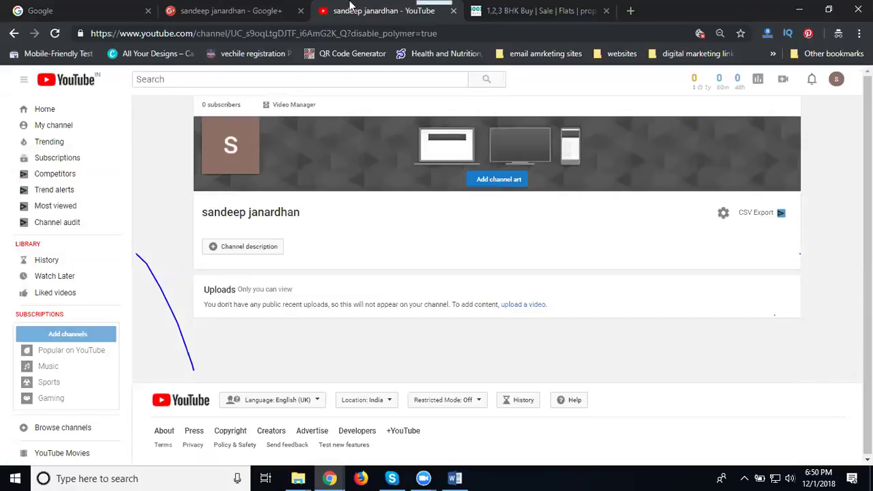
Return to the personal Google+ profile and open the Google+ Brands page from its footer links
left_click(232, 11)
scroll(103, 337, "down", 3)
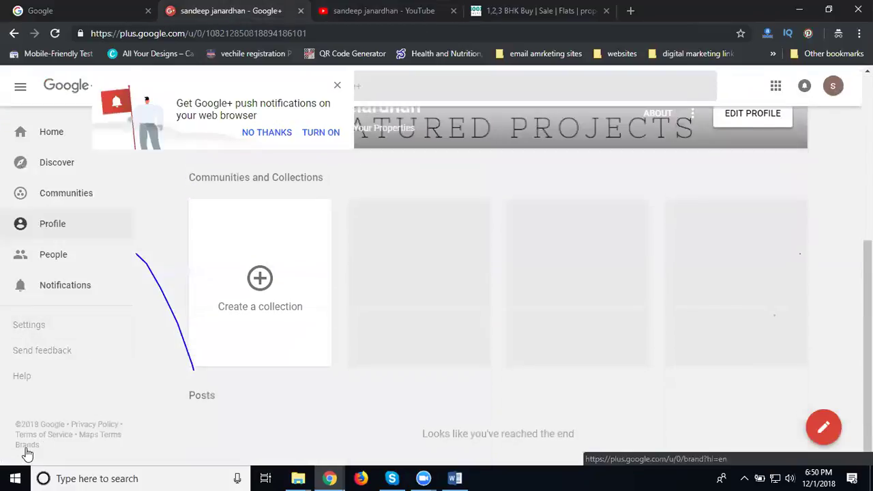
left_click(28, 445)
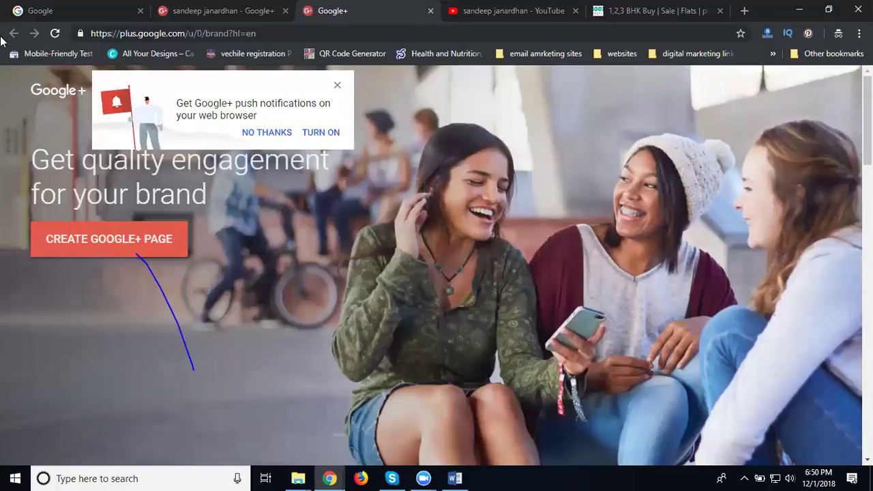
Switch to the Book Your Properties brand account on Google+, open its profile and decline push notifications
left_click(219, 12)
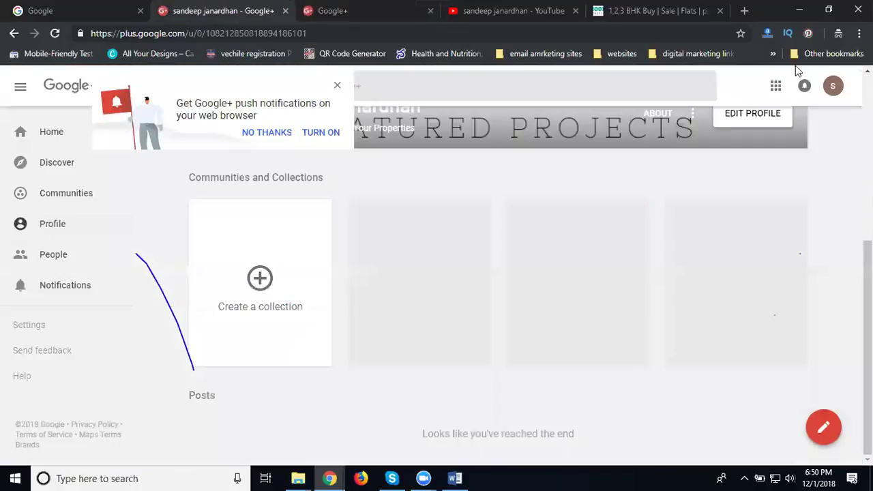
left_click(834, 89)
left_click(648, 215)
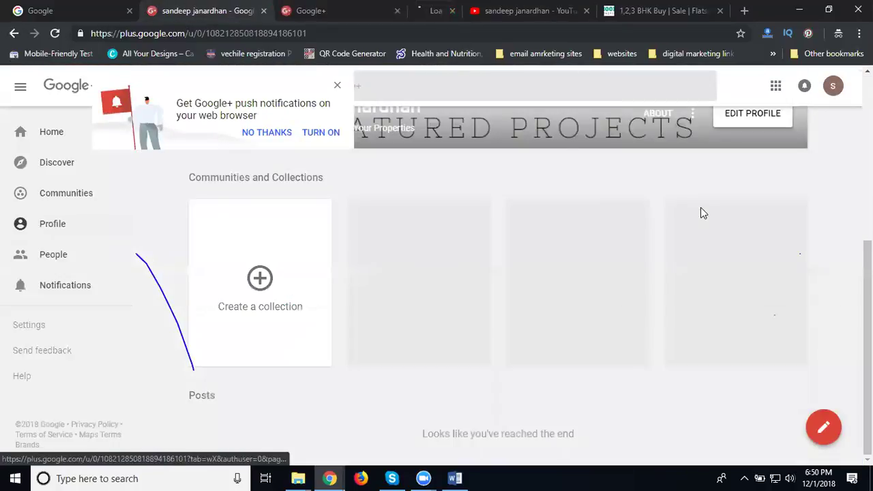
left_click(408, 13)
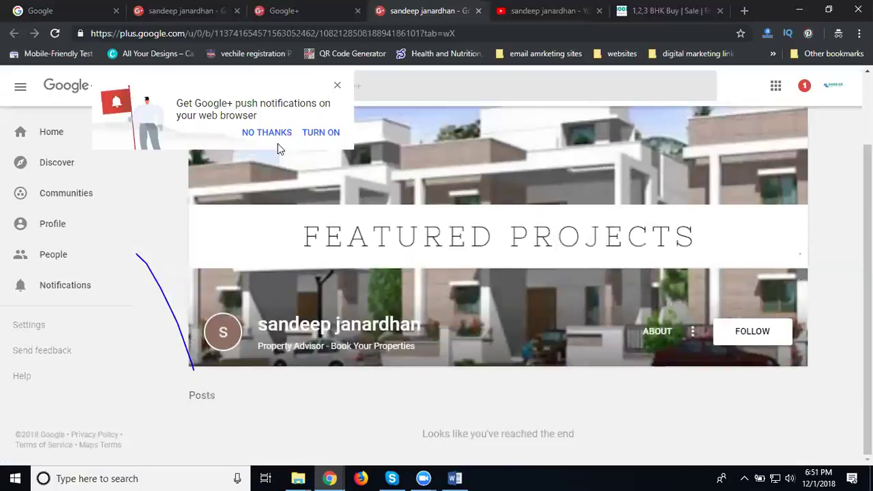
left_click(43, 222)
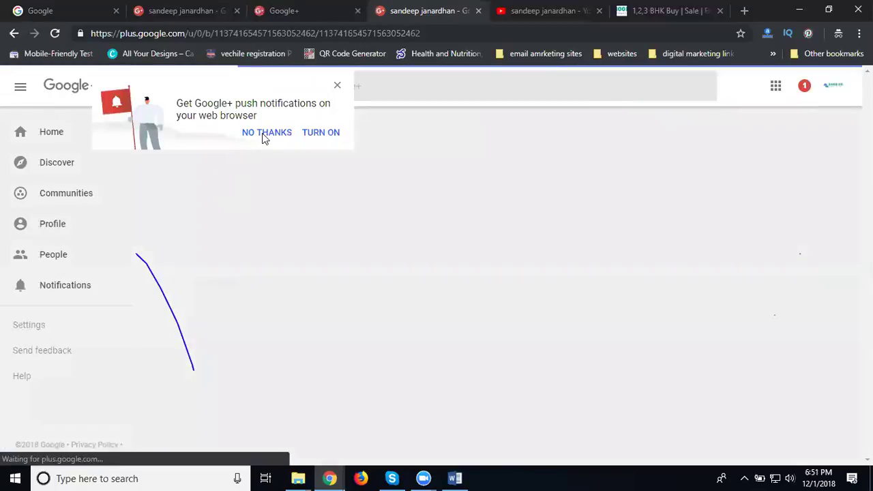
left_click(264, 135)
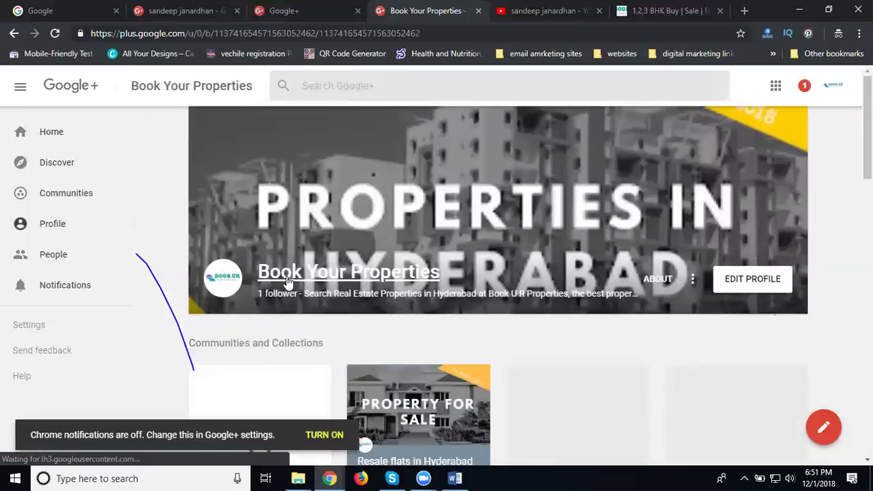
Close the Google+ Brands page and compare the personal and brand Google+ profiles with the personal YouTube channel
left_click(276, 17)
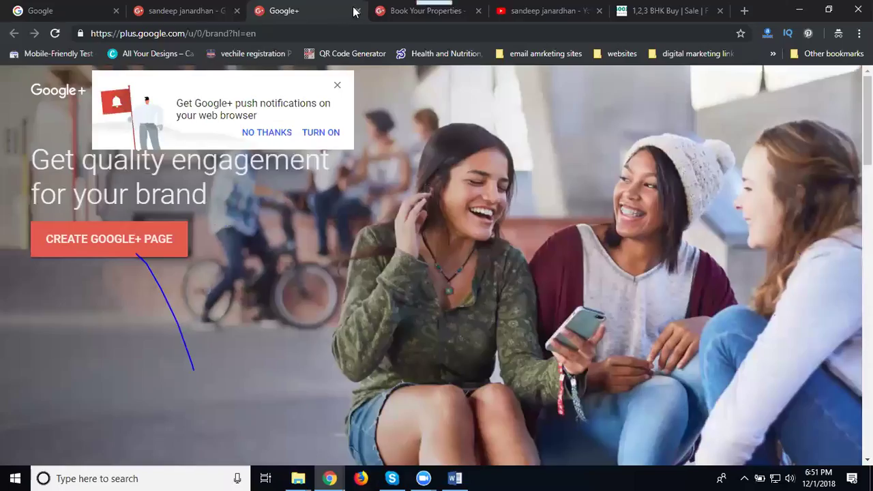
left_click(357, 11)
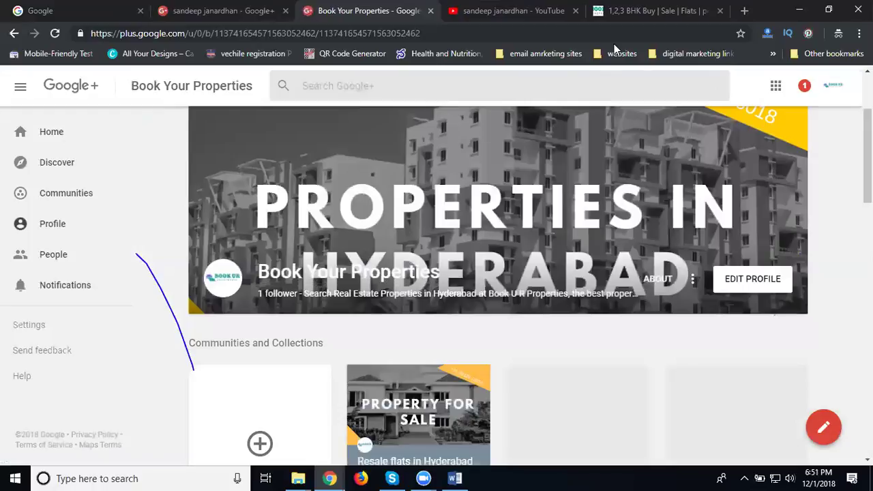
left_click(503, 12)
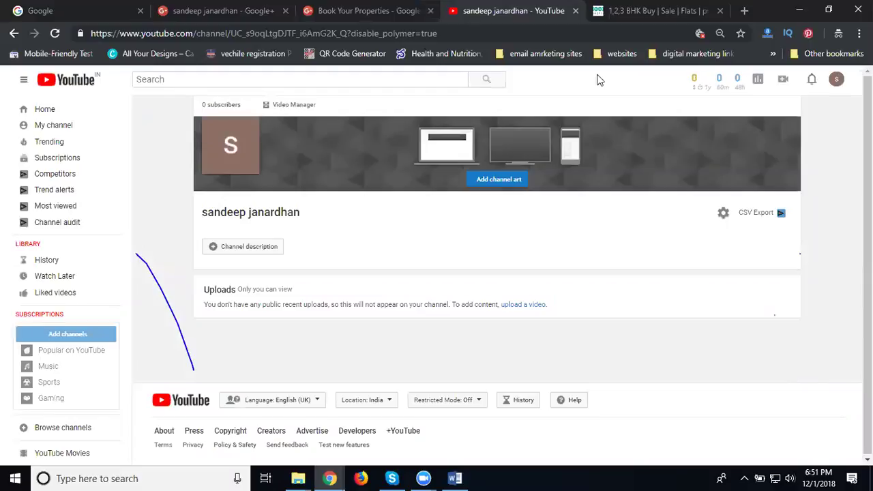
left_click(202, 13)
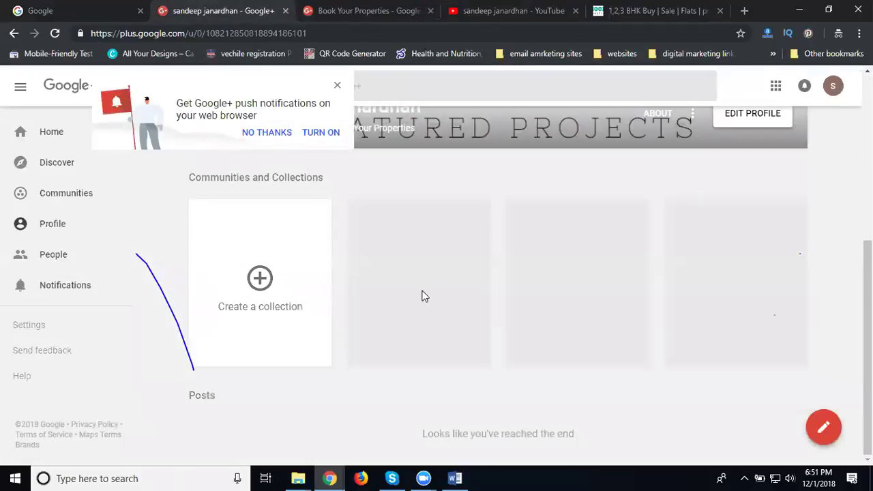
left_click(335, 7)
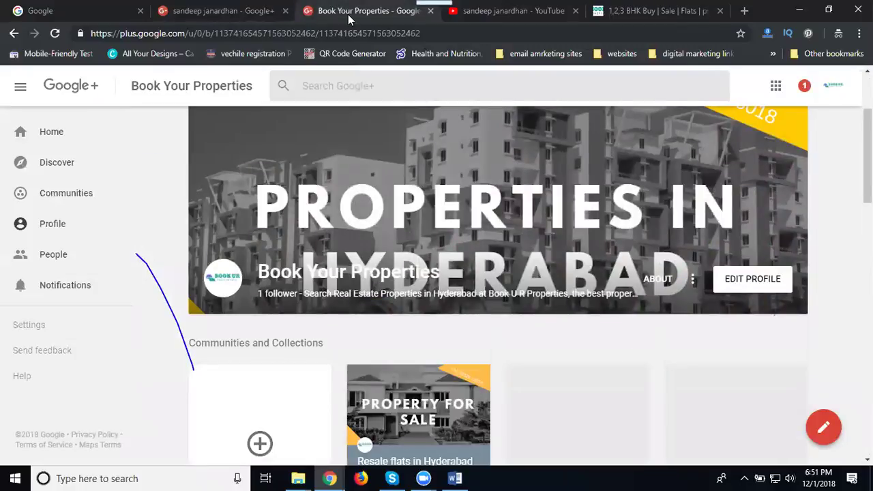
left_click(530, 9)
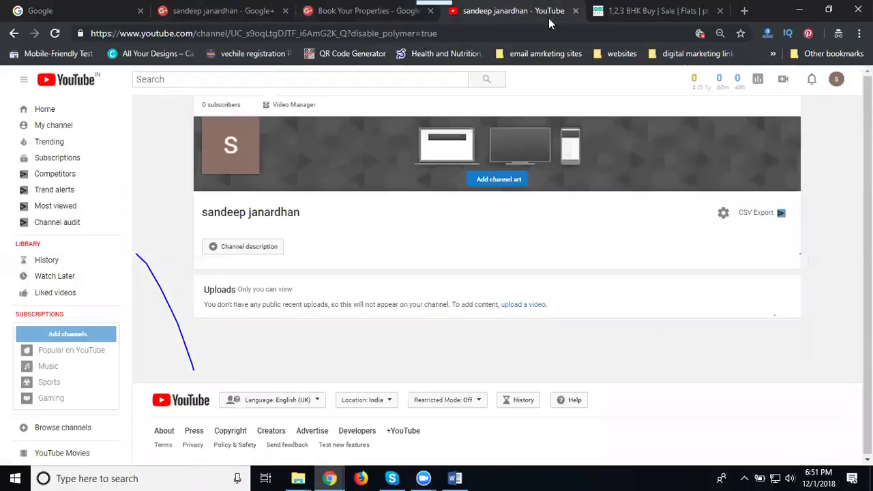
Open the YouTube account settings and show all channels and brand accounts belonging to this login
left_click(837, 82)
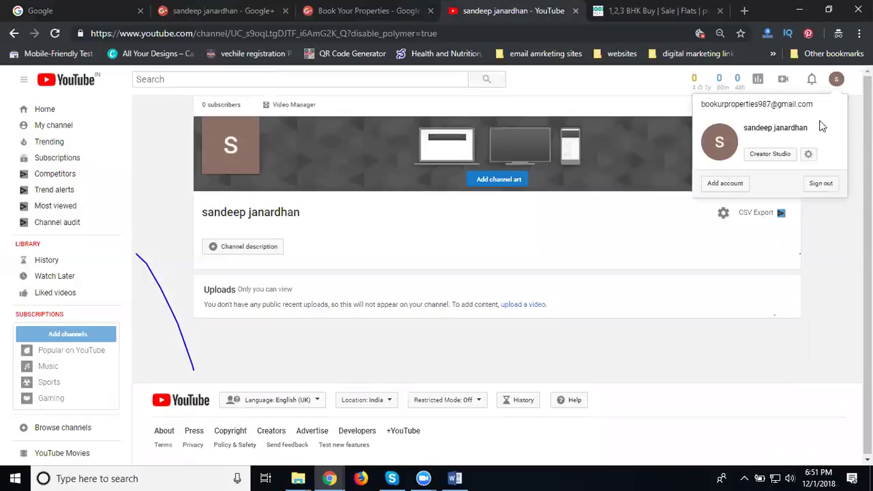
left_click(808, 156)
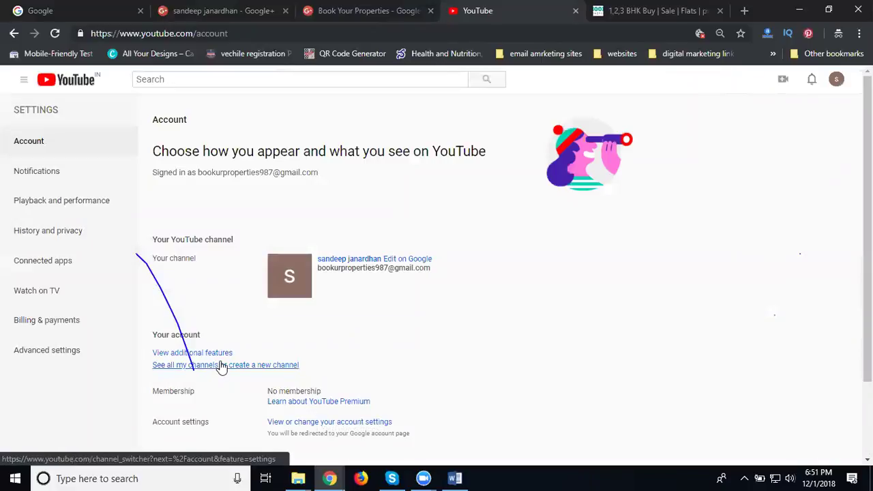
left_click(221, 367)
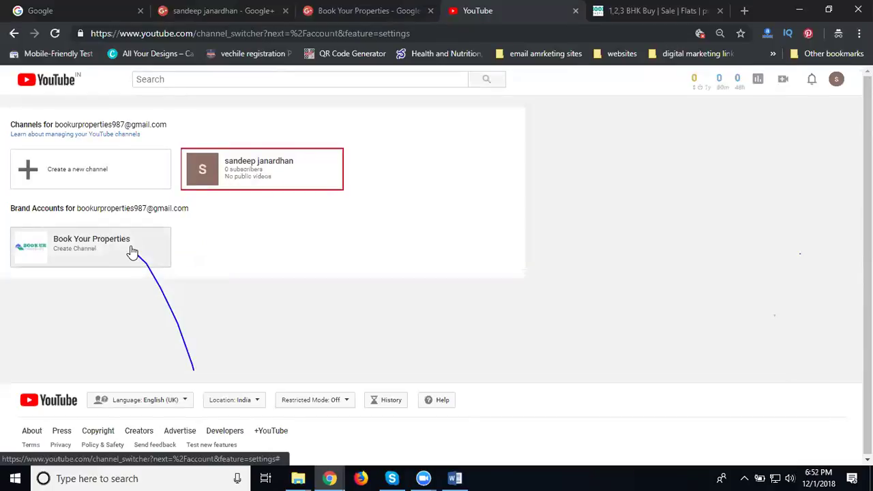
Open the Google+ Brands page from the personal profile and start creating a new Google+ page
left_click(181, 11)
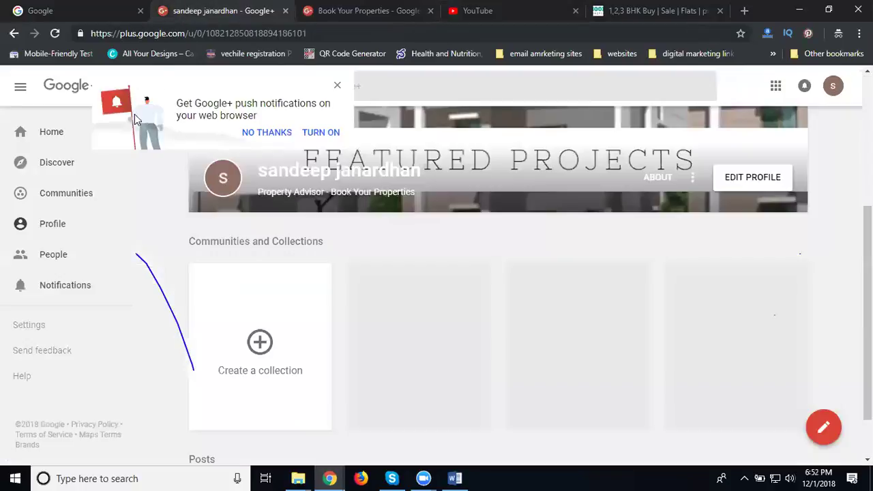
left_click(22, 448)
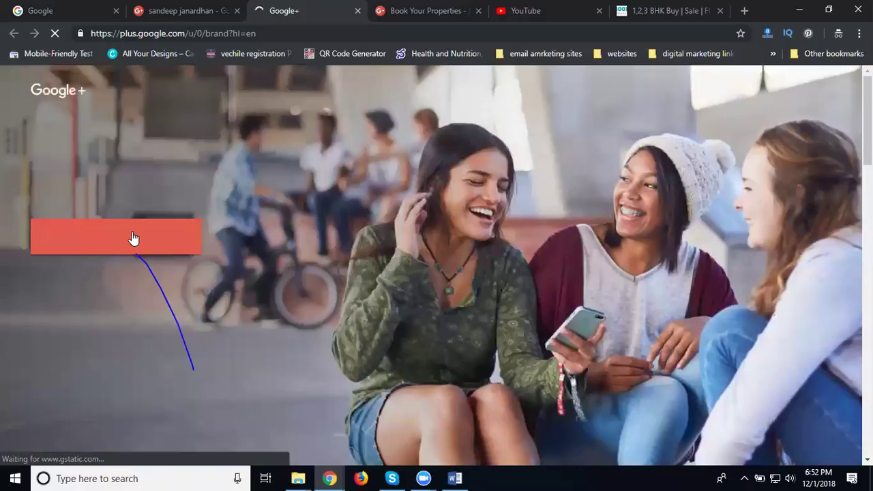
left_click(133, 235)
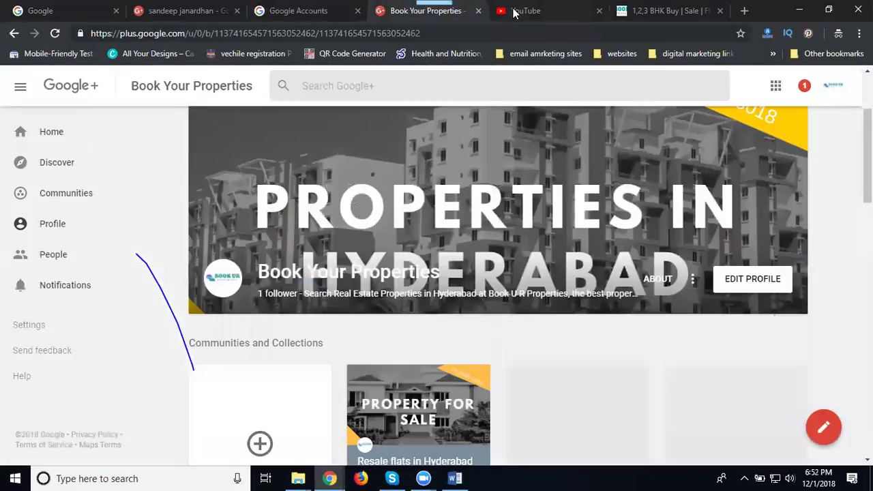
left_click(515, 13)
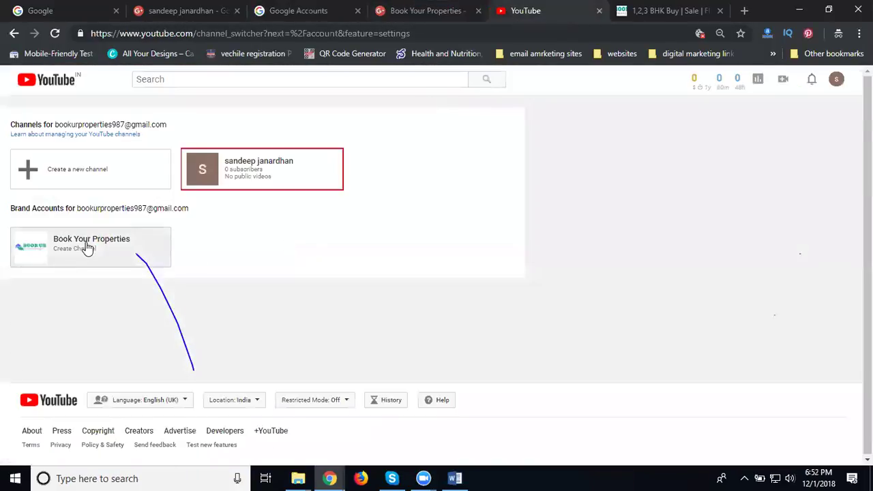
left_click(288, 16)
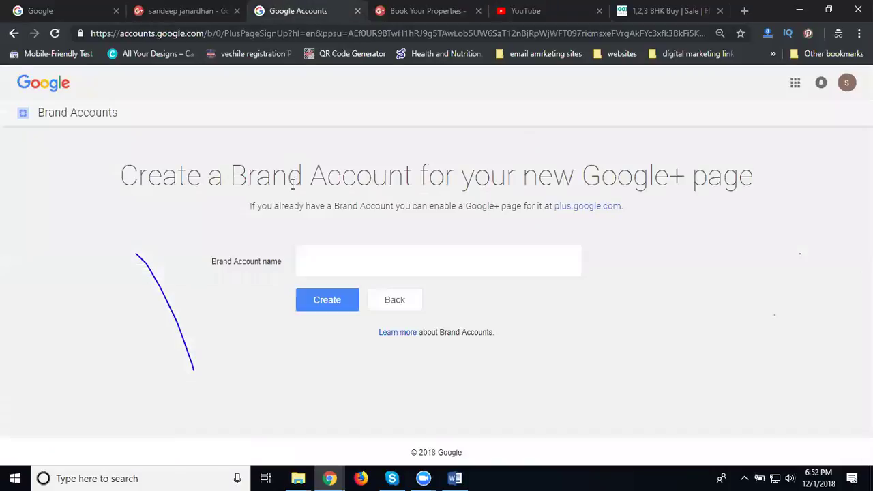
Create a Brand Account named Book Your Properties in Hyderabad and enable its Google+ page
left_click(309, 263)
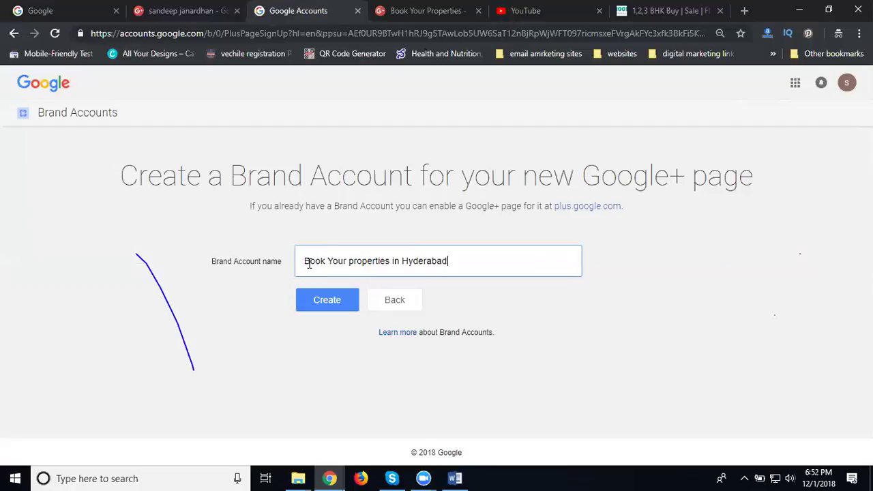
left_click(354, 261)
key("BackSpace")
type("P")
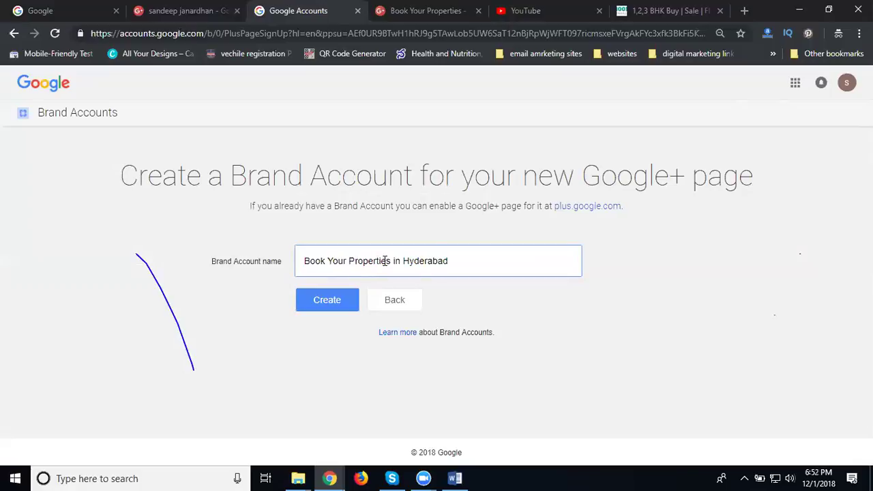
left_click(325, 307)
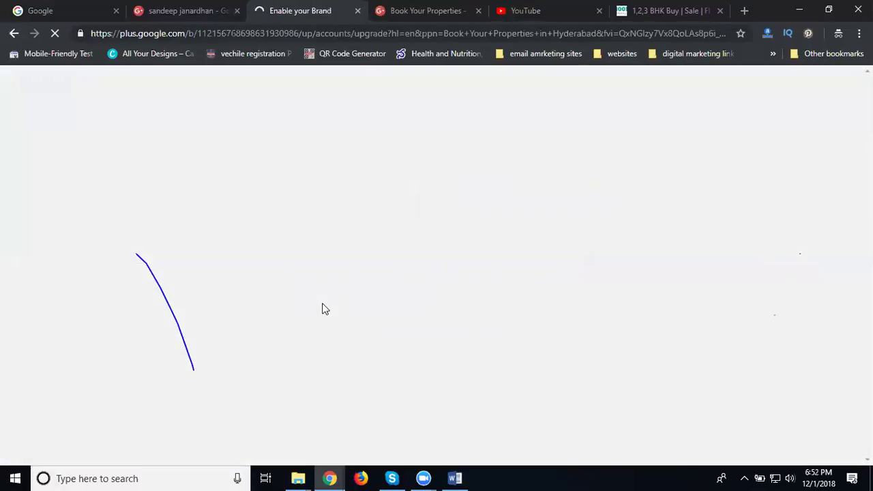
left_click(570, 347)
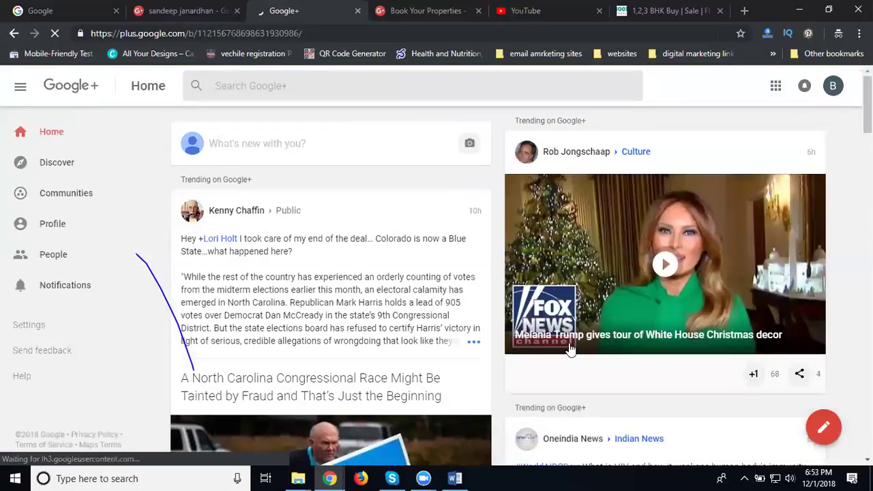
Continue past the Google+ welcome introduction and open the new brand account's profile
left_click(60, 224)
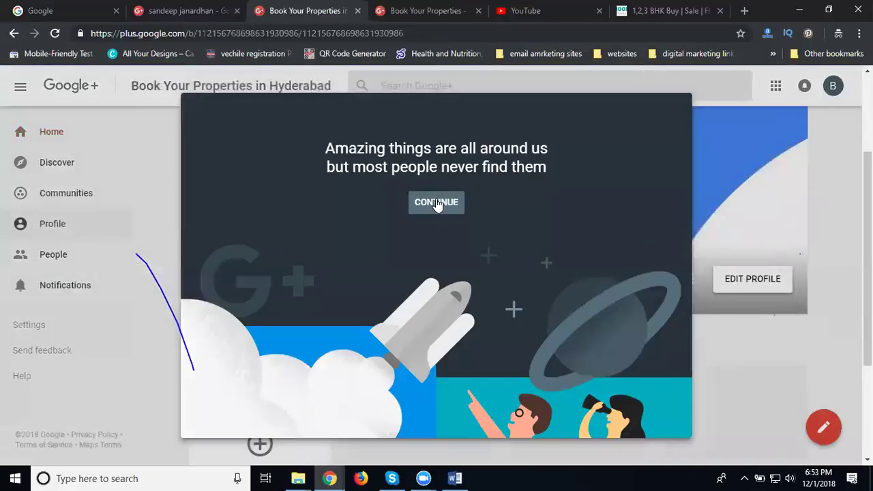
left_click(439, 202)
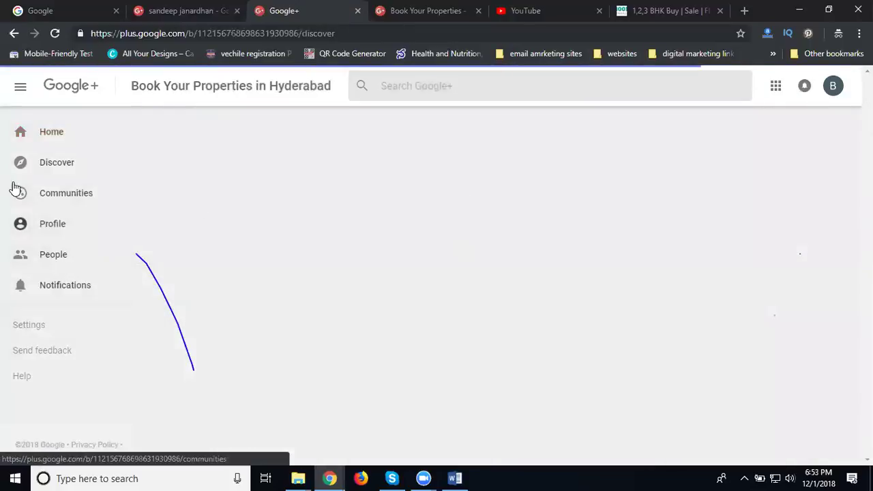
left_click(64, 231)
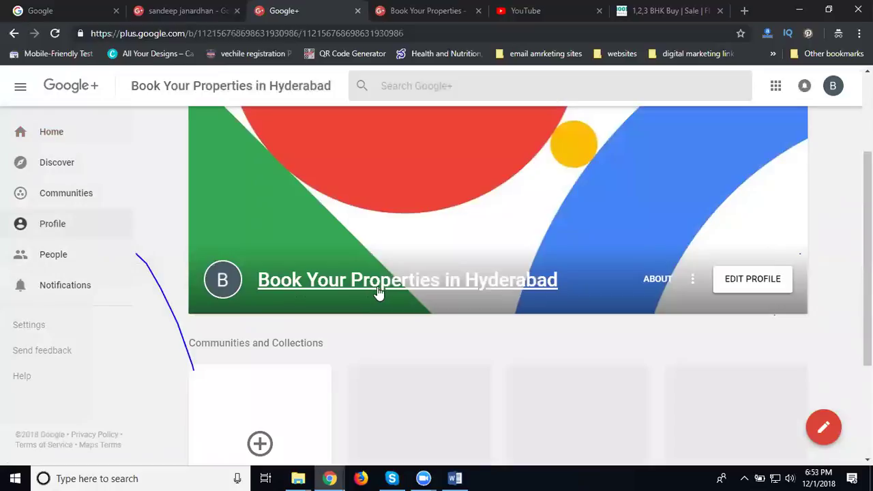
Reload the YouTube list of channels and brand accounts and create a channel for Book Your Properties
left_click(546, 7)
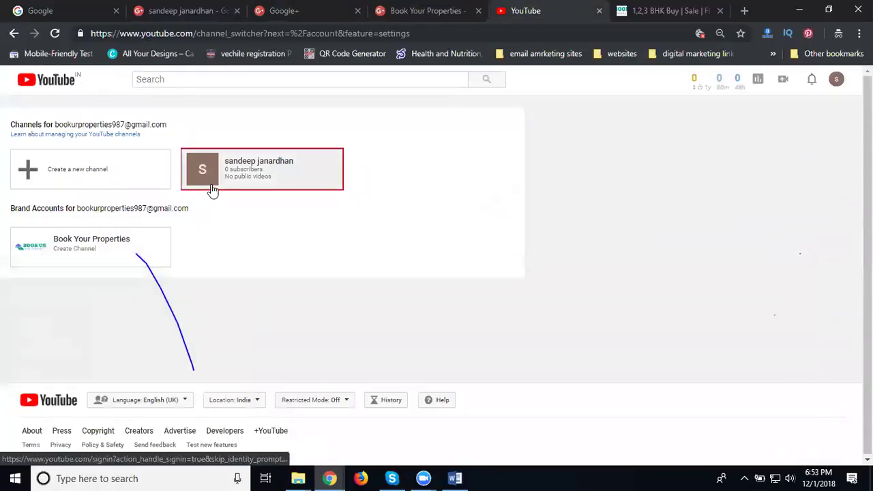
left_click(54, 34)
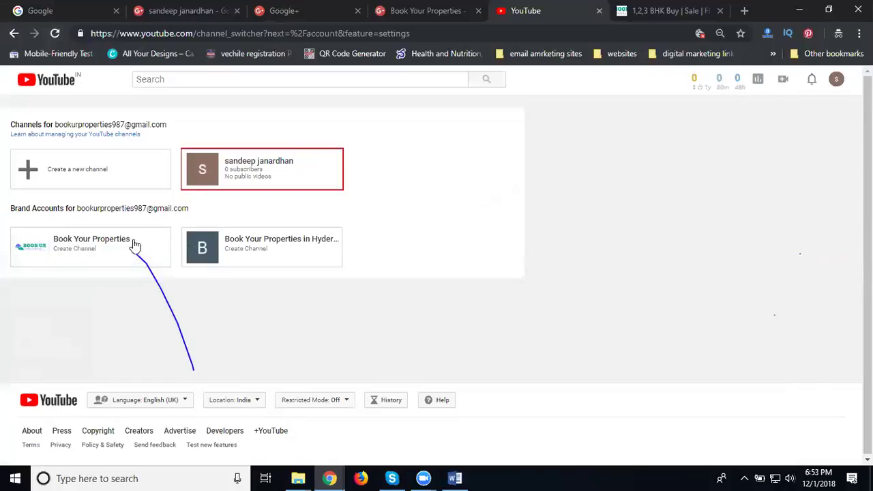
left_click(66, 251)
left_click(552, 334)
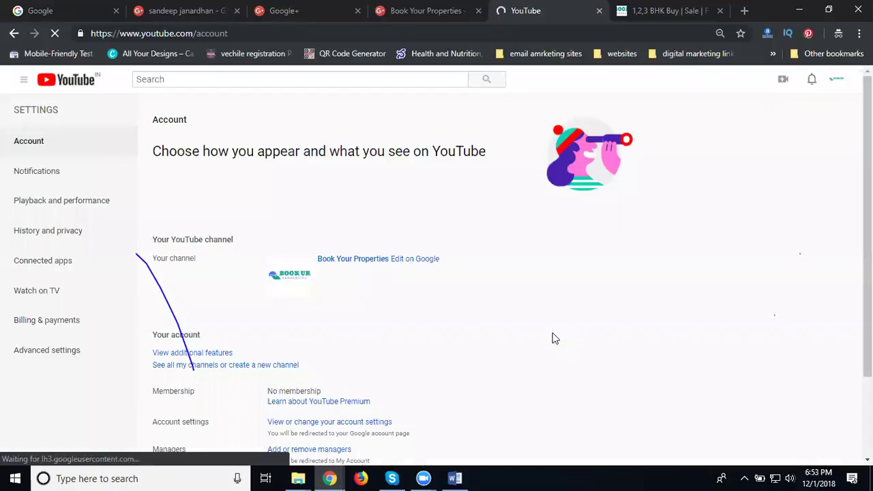
Return to the list of all channels and create a channel for the Book Your Properties in Hyderabad brand account
left_click(284, 366)
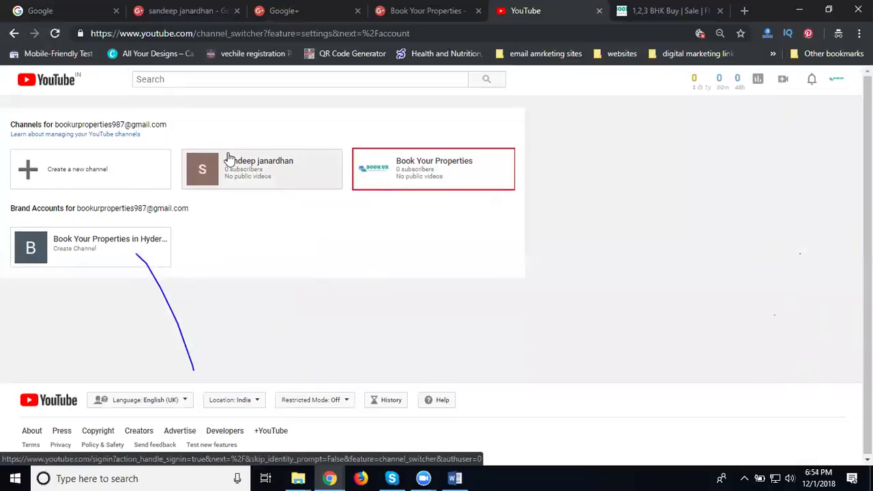
left_click(55, 250)
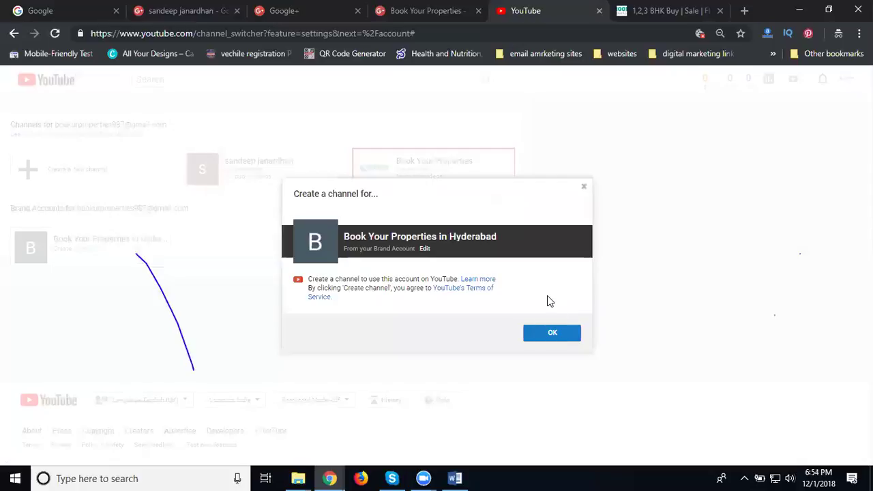
left_click(551, 334)
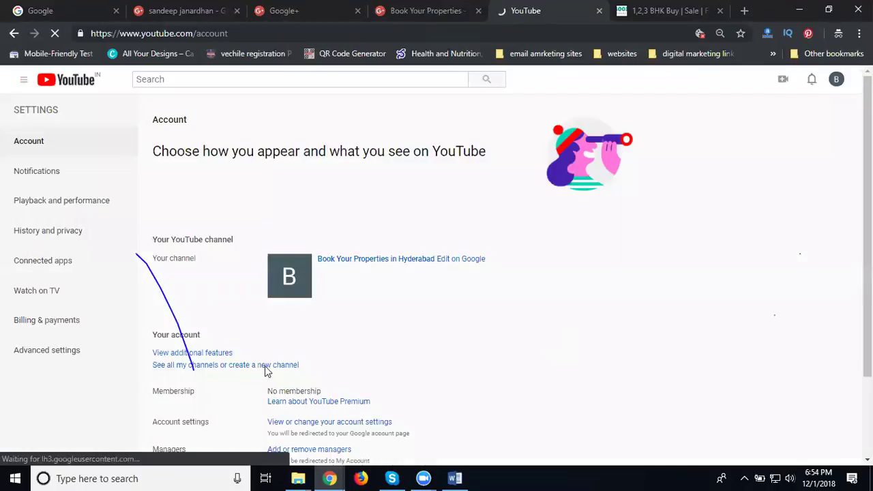
Show all channels, switch to the Book Your Properties channel and open its page for customisation
left_click(242, 371)
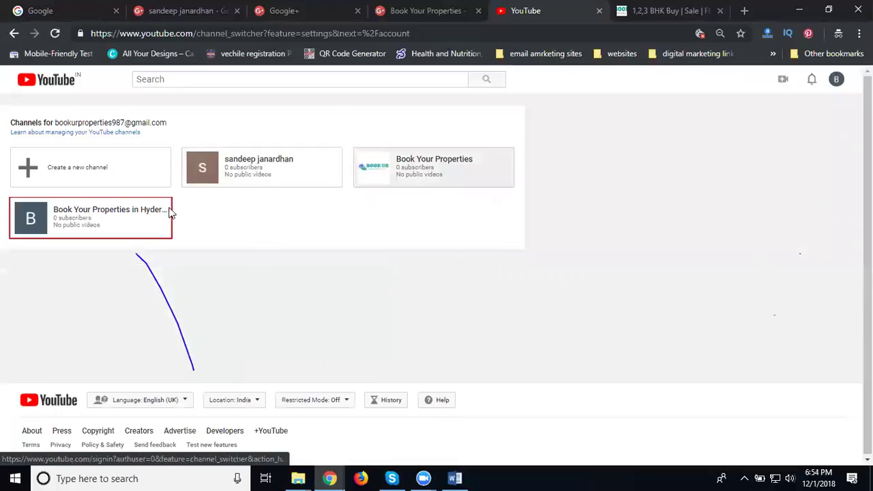
left_click(141, 220)
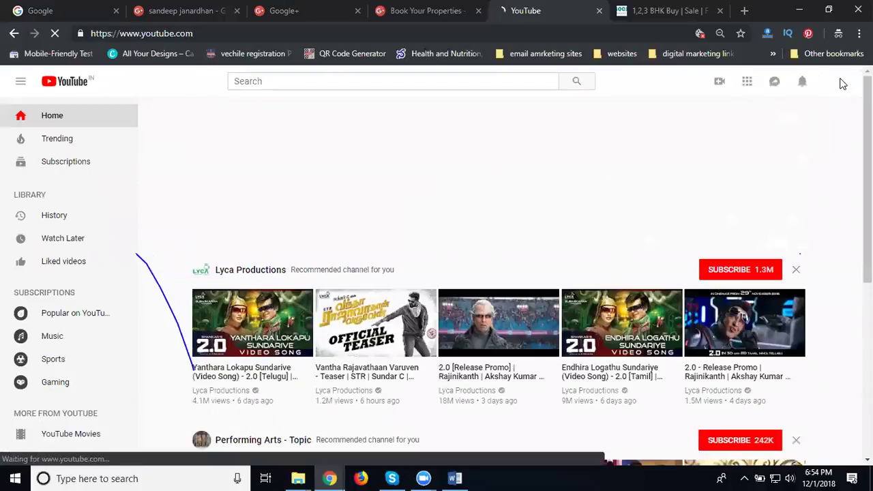
left_click(841, 82)
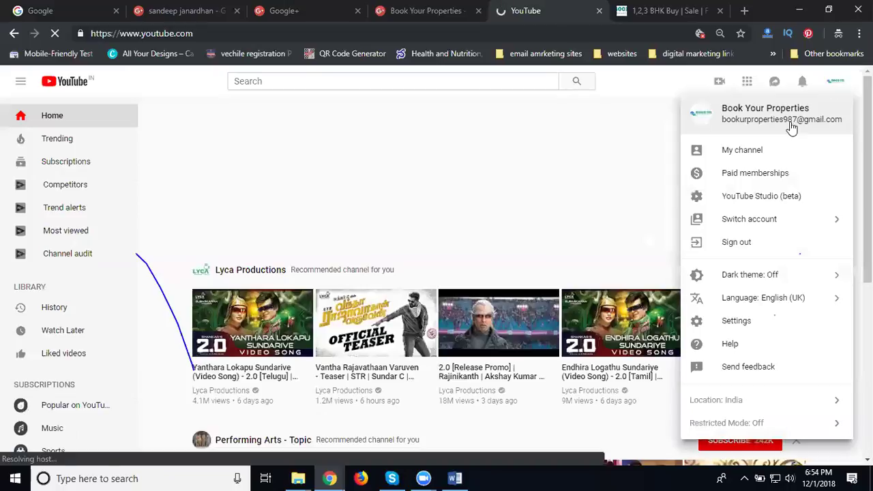
left_click(762, 152)
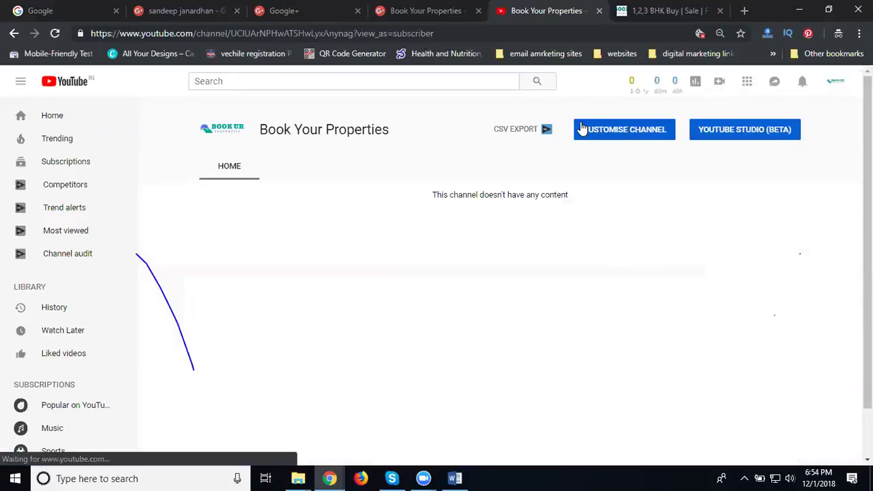
left_click(637, 140)
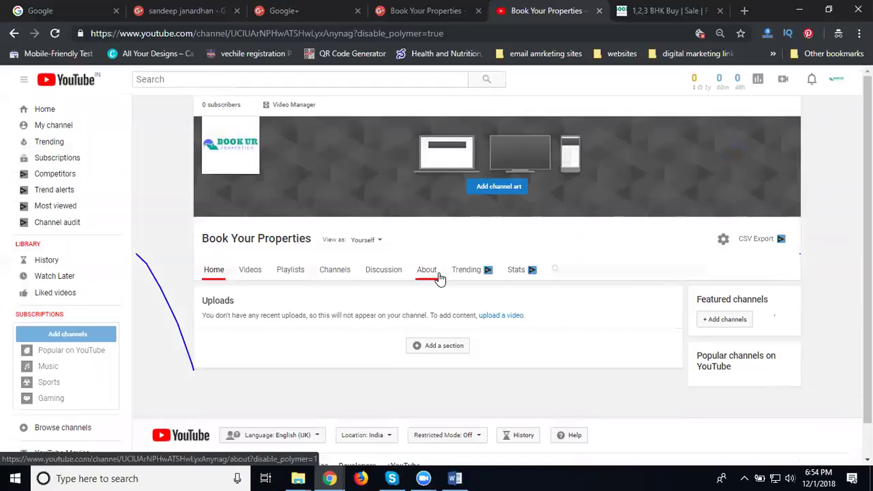
Open the channel's Video Manager and switch from the new YouTube Studio to Creator Studio Classic, giving Other as the reason
left_click(302, 108)
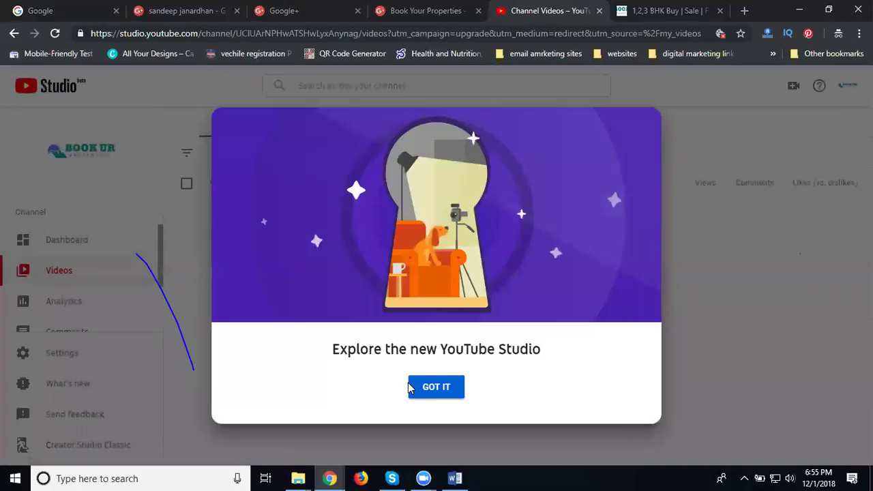
left_click(430, 391)
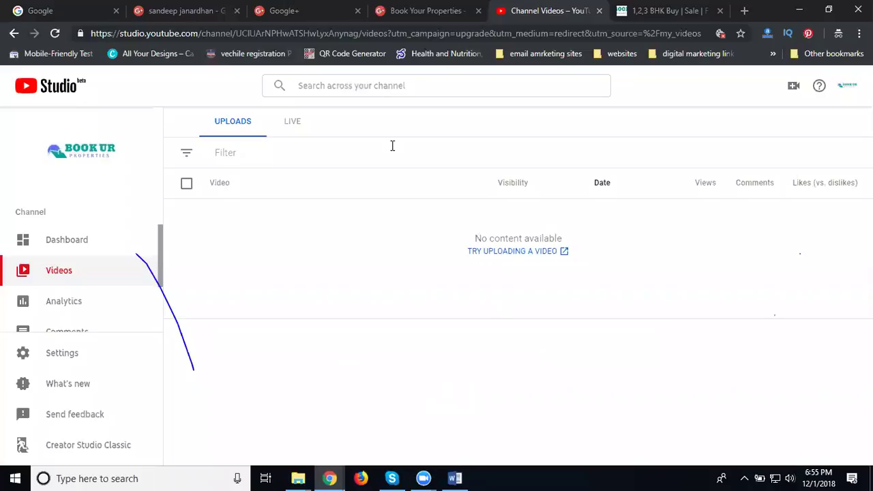
left_click(101, 448)
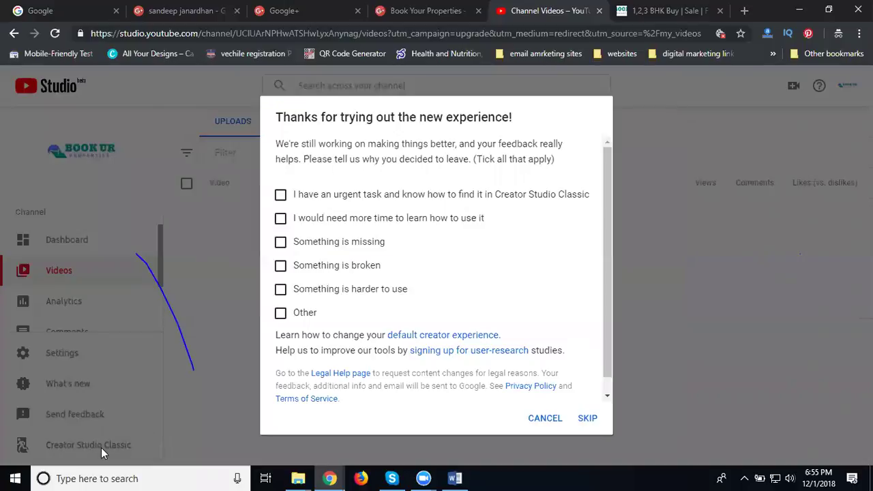
left_click(303, 315)
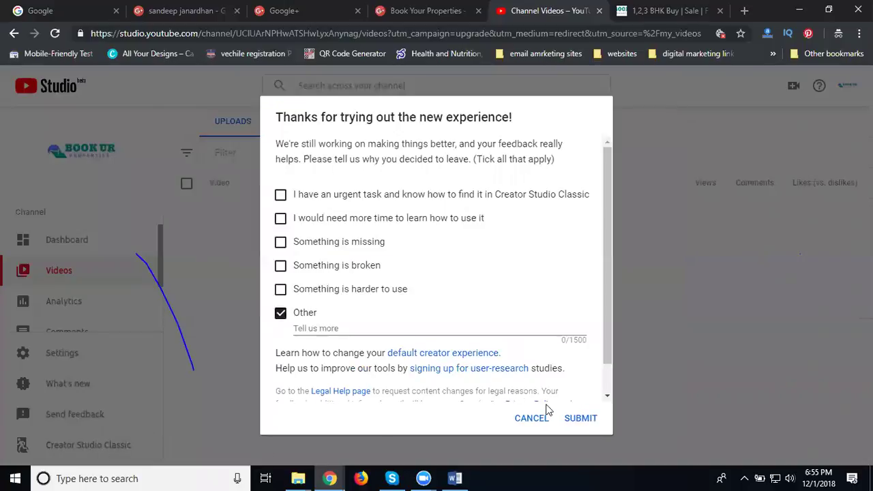
left_click(598, 419)
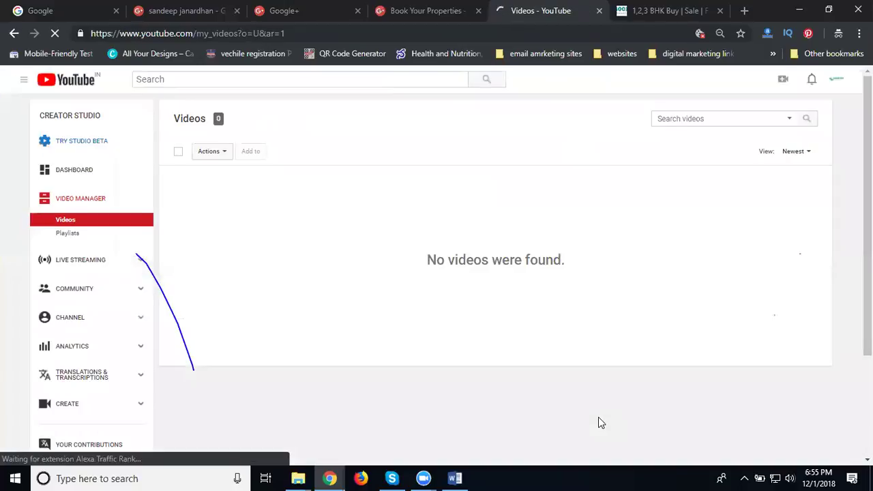
Start verifying the channel from its Status and features page and choose to receive the verification code by text
left_click(75, 321)
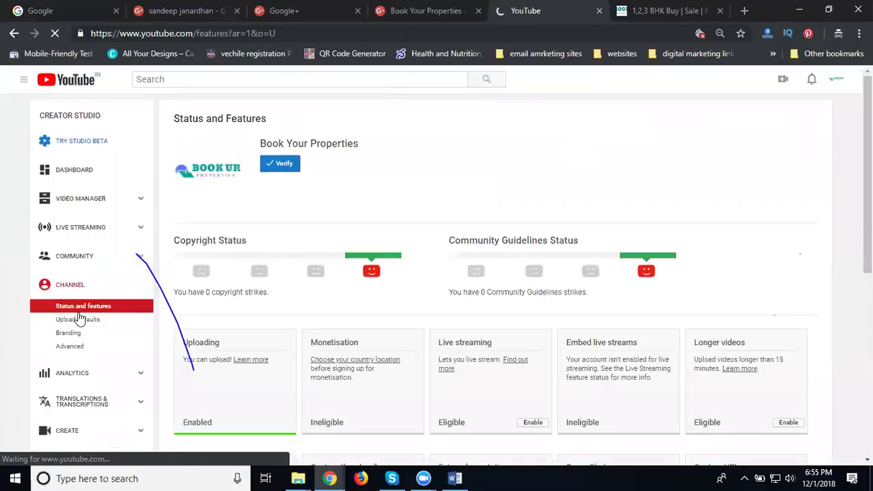
left_click(272, 169)
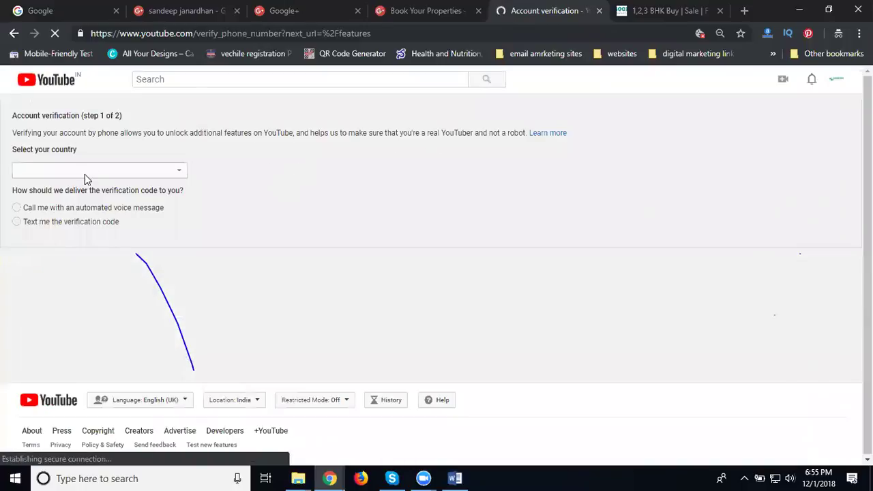
left_click(27, 223)
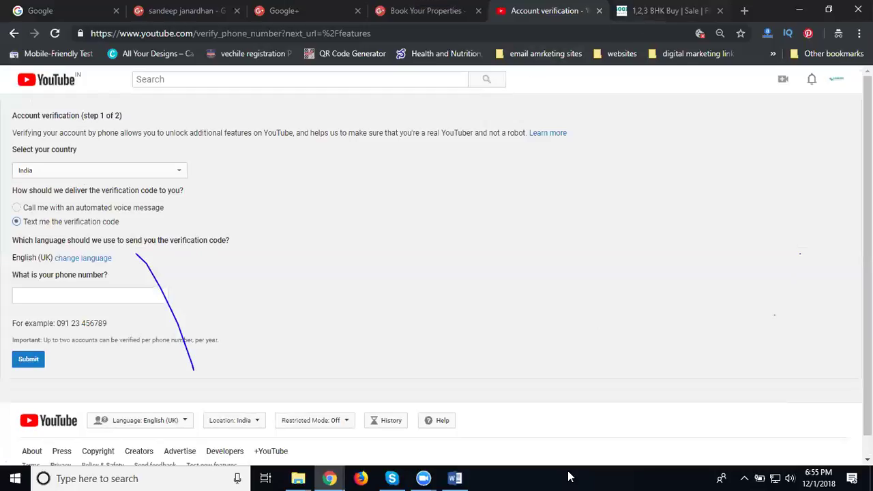
Copy the contact phone number from the Book Ur Properties website and submit it for the account verification
left_click(663, 11)
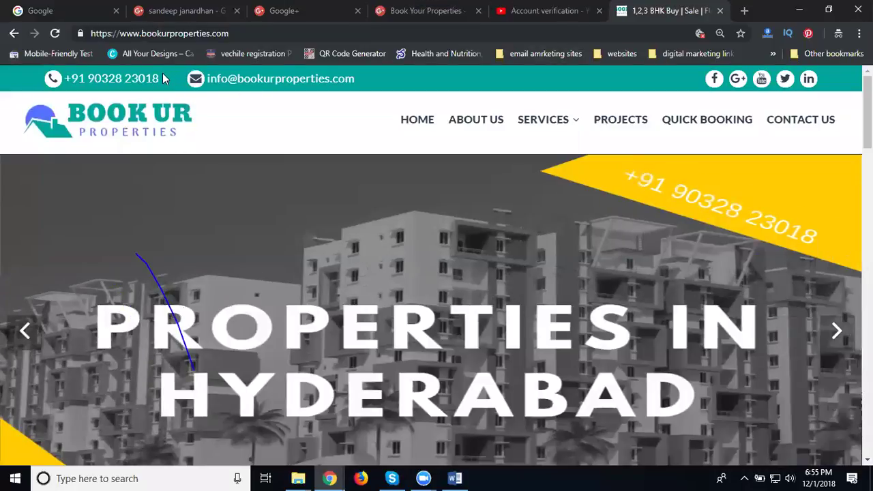
left_click_drag(104, 73, 89, 77)
key("ctrl+c")
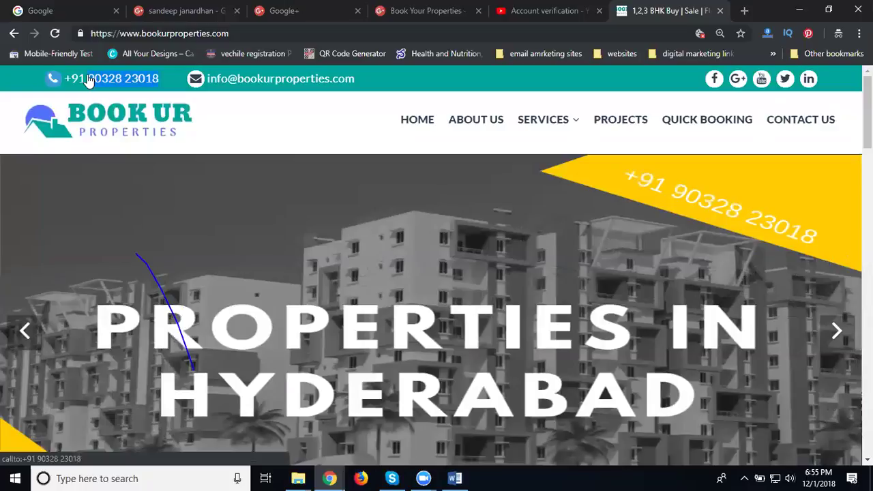
left_click(512, 17)
left_click(125, 296)
key("ctrl+v")
left_click(26, 363)
Enter the six-digit verification code, submit it and continue to the channel's Status and features page
scroll(550, 272, "down", 1)
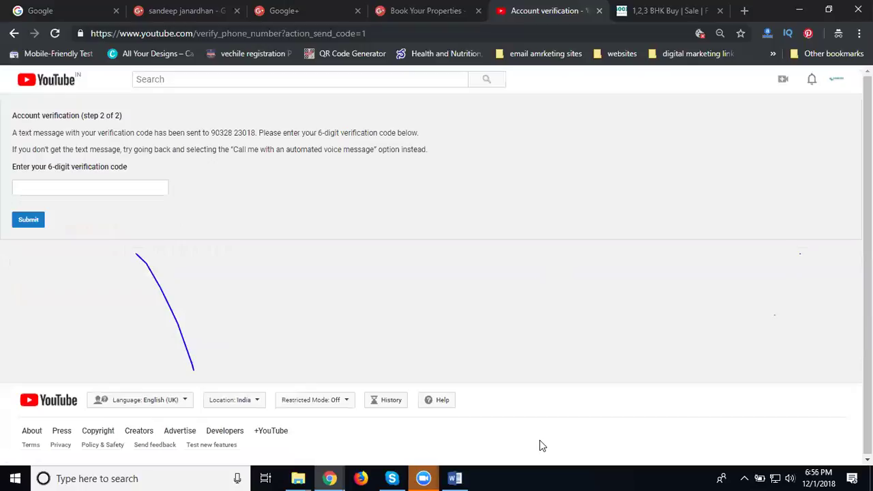
key("ctrl+v")
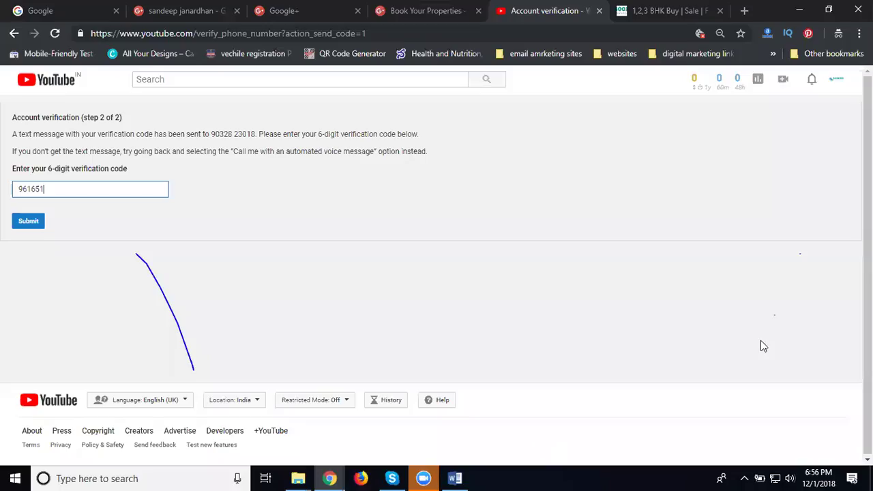
left_click(35, 216)
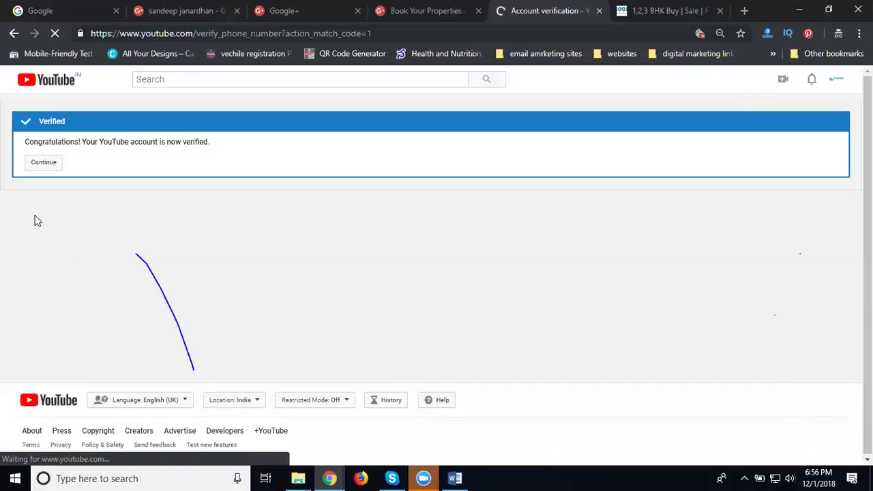
left_click(43, 163)
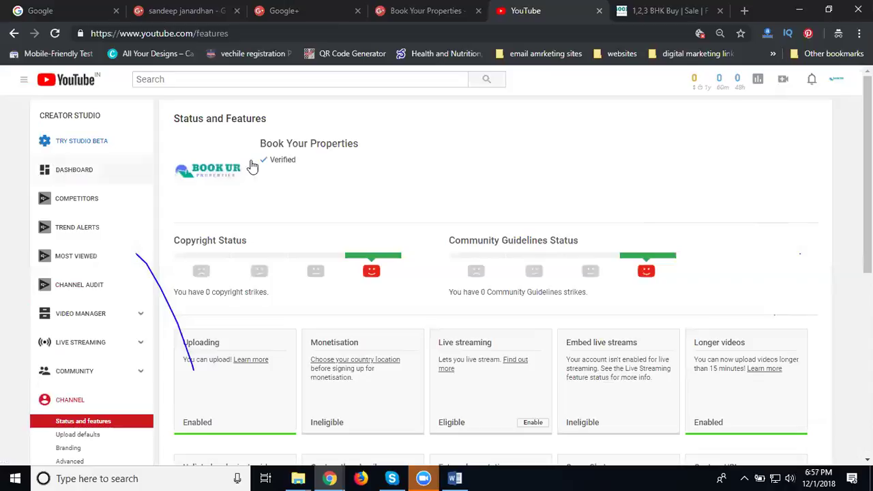
Open the channel's Upload defaults page and set the default category to People & Blogs
scroll(292, 163, "down", 2)
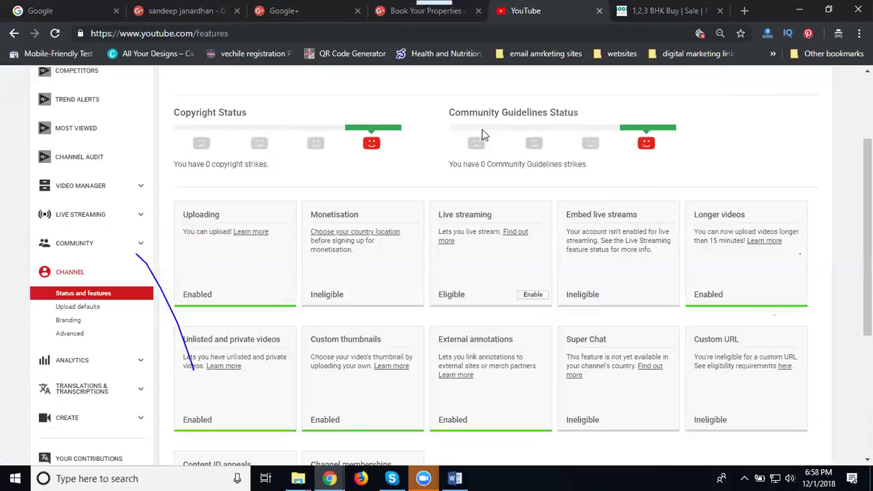
scroll(441, 86, "up", 2)
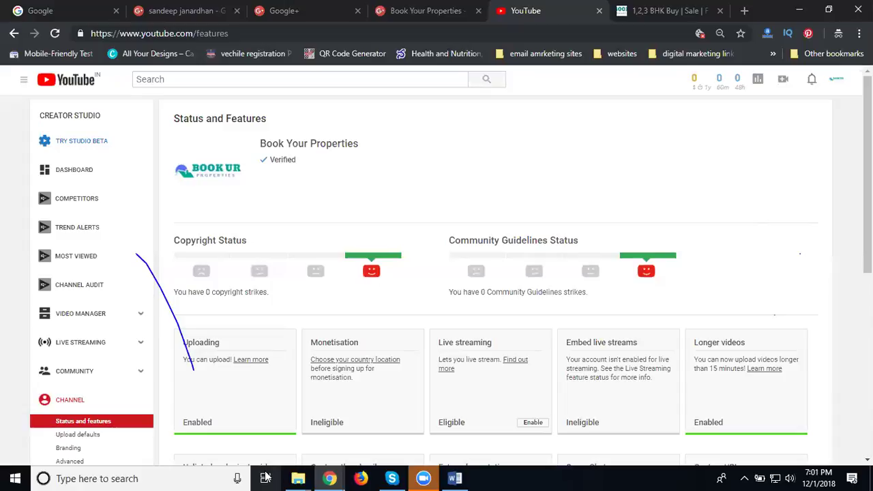
scroll(84, 331, "down", 3)
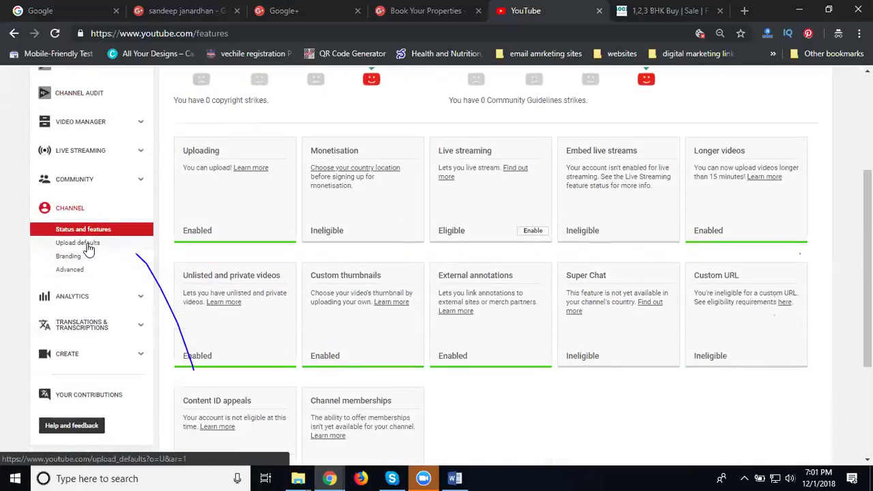
left_click(88, 247)
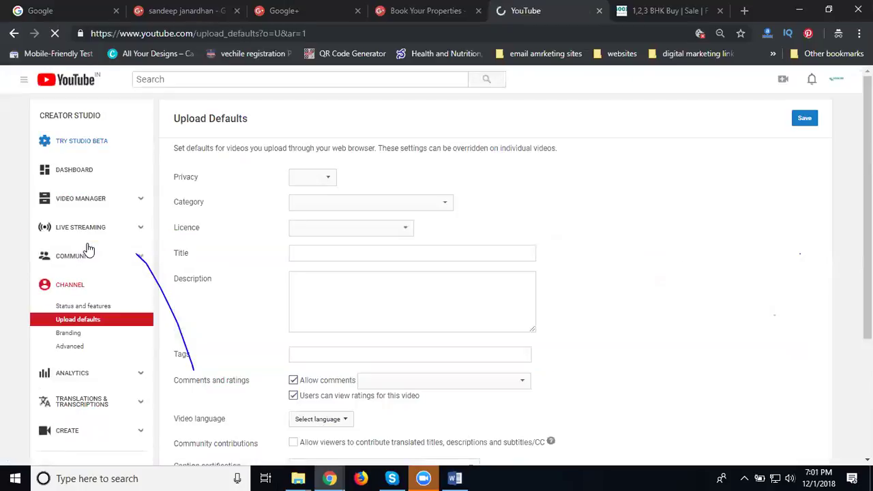
left_click(312, 208)
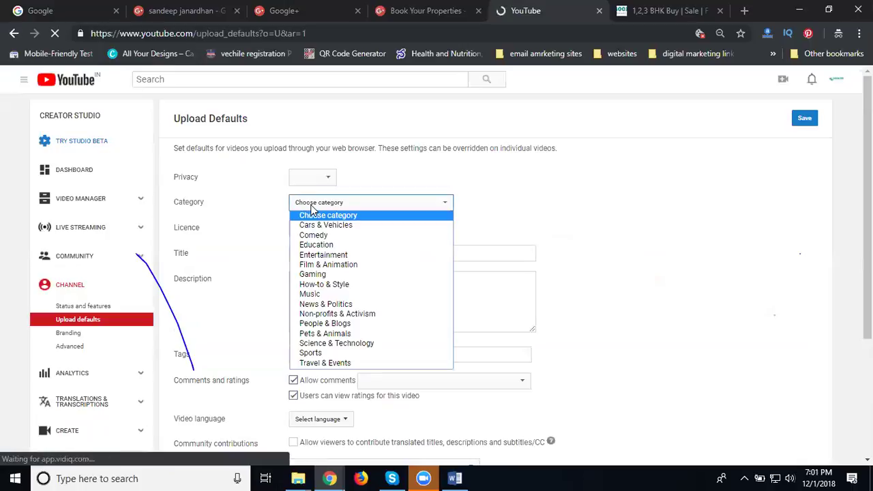
left_click(325, 323)
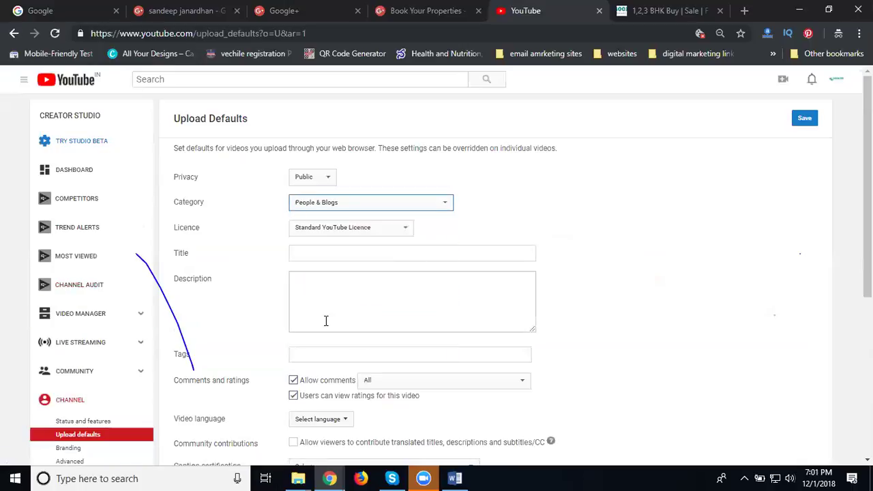
Set the default video language to English (United Kingdom) and save the upload defaults
scroll(326, 321, "down", 3)
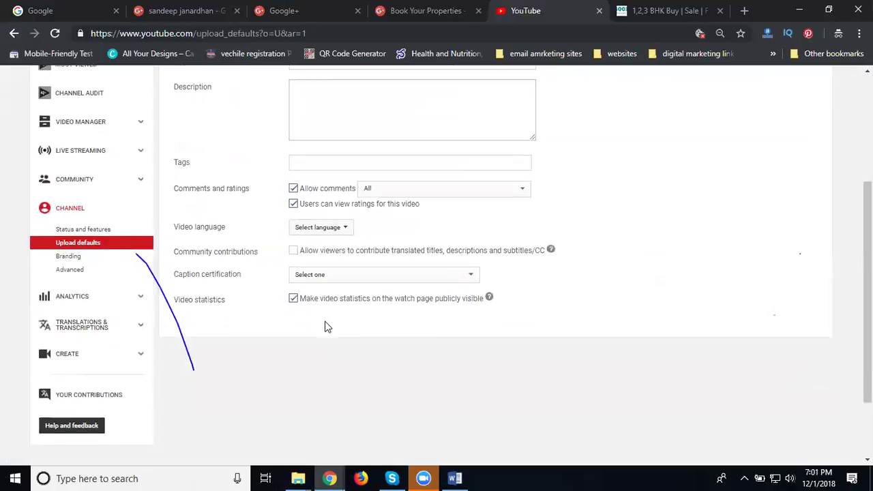
left_click(322, 227)
left_click(325, 249)
scroll(420, 252, "up", 3)
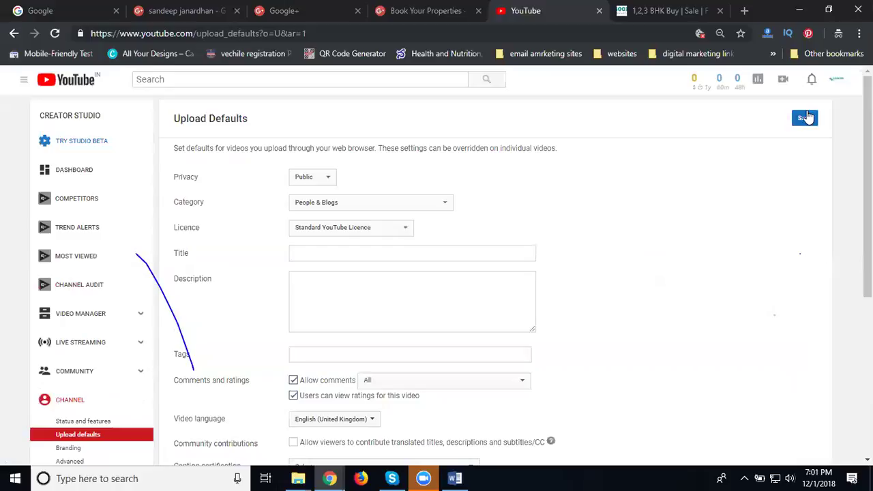
left_click(805, 119)
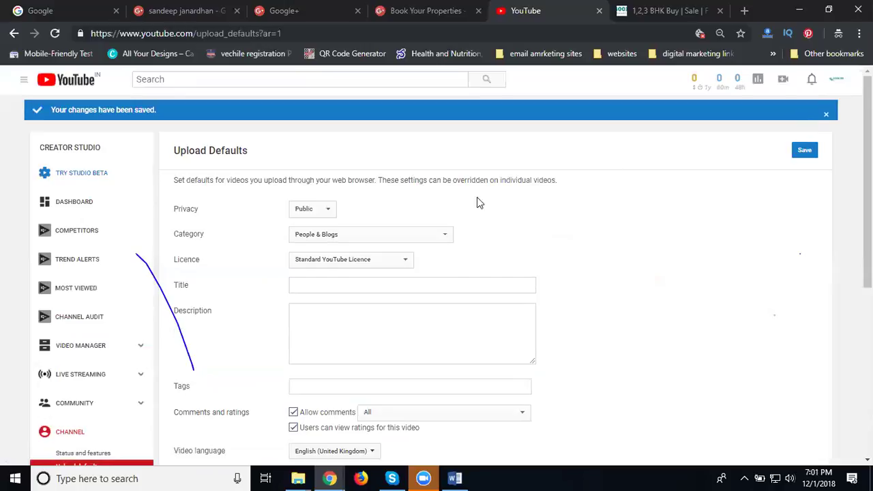
Open the channel's Branding page and start adding a branding watermark
scroll(368, 215, "down", 3)
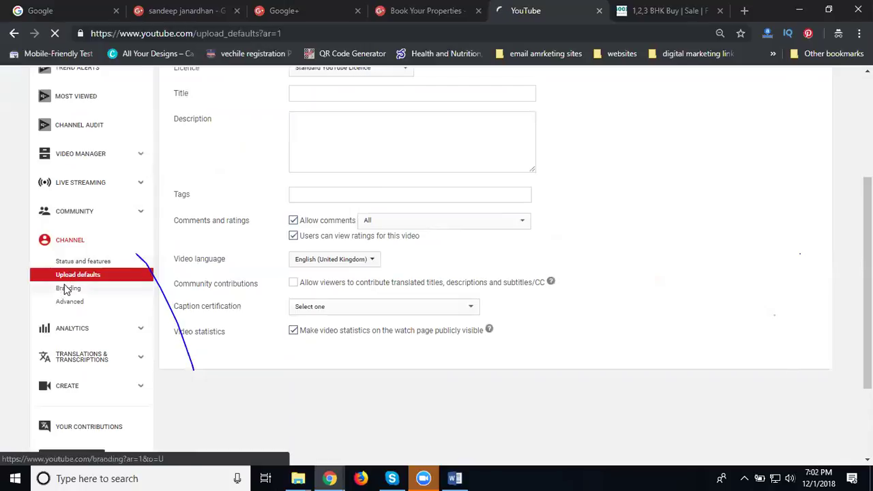
left_click(66, 289)
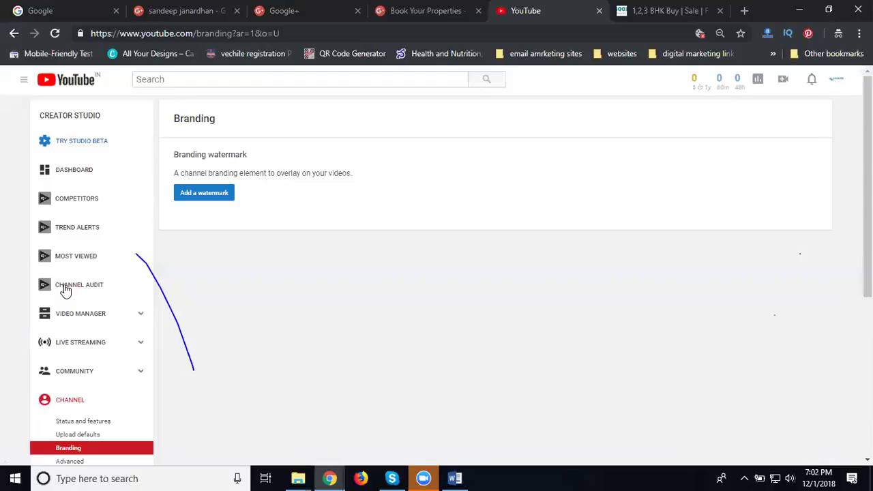
left_click(211, 197)
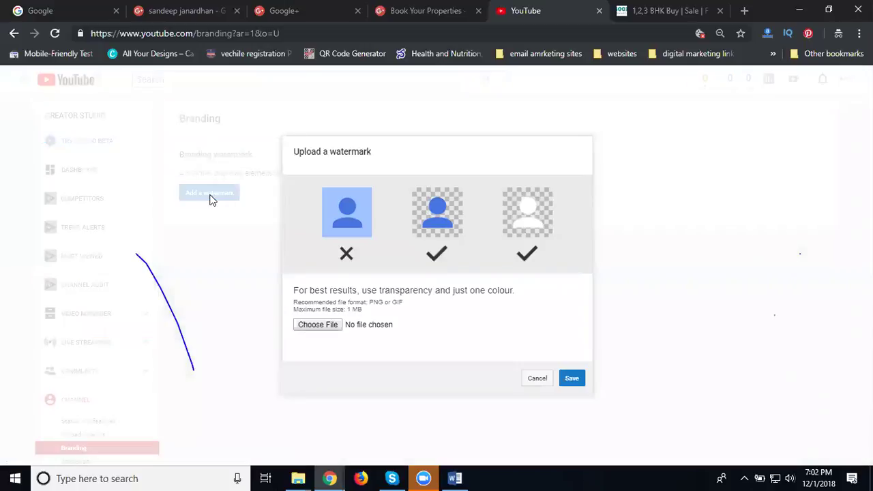
Upload "book ur properties logo.jpg" as the watermark from E:, Projects, projects, final projects, book u r properties
left_click(307, 327)
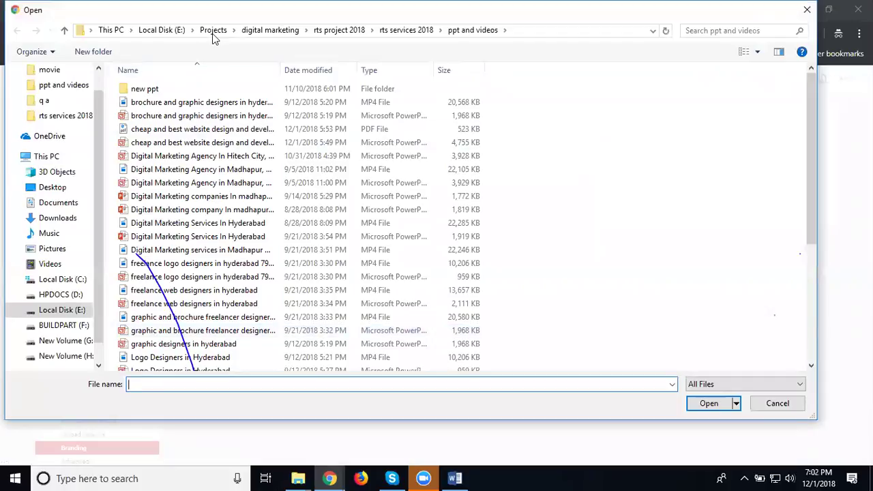
left_click(195, 31)
left_click(208, 30)
left_click(208, 30)
double_click(638, 115)
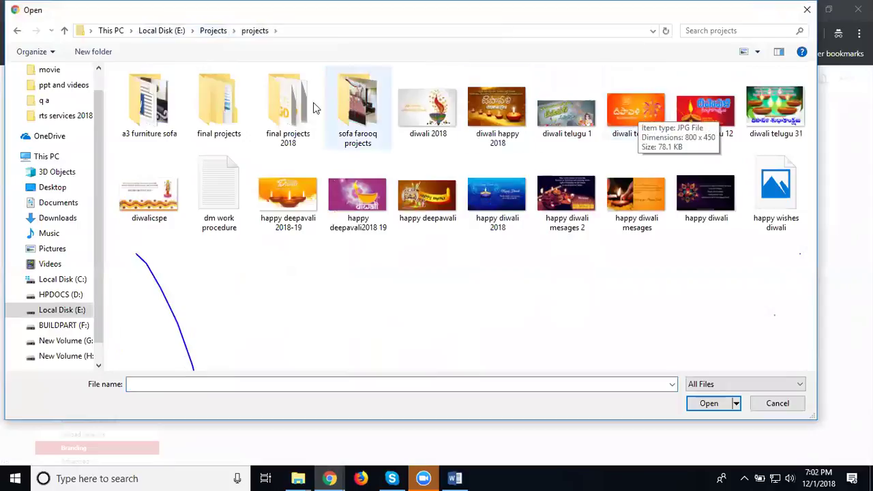
double_click(231, 110)
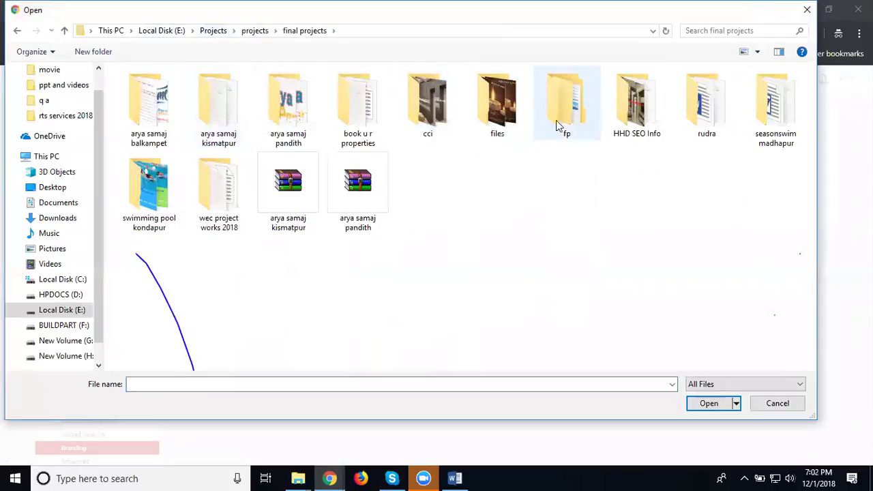
double_click(341, 116)
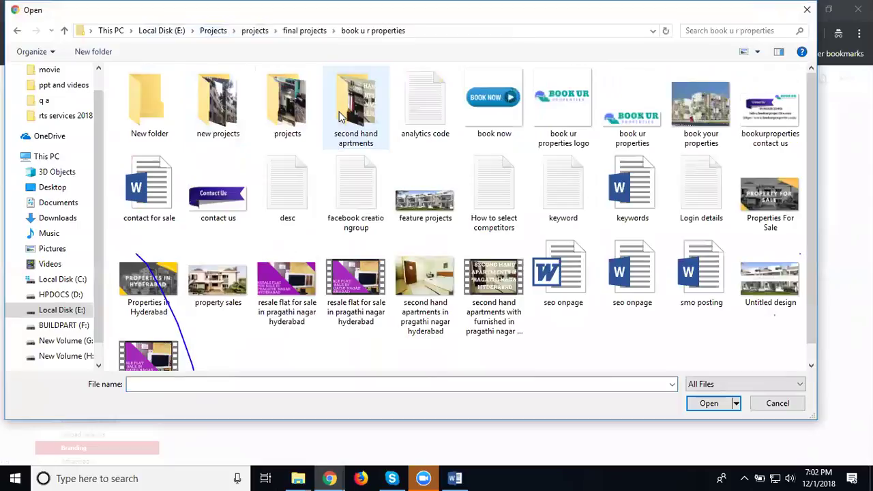
double_click(589, 114)
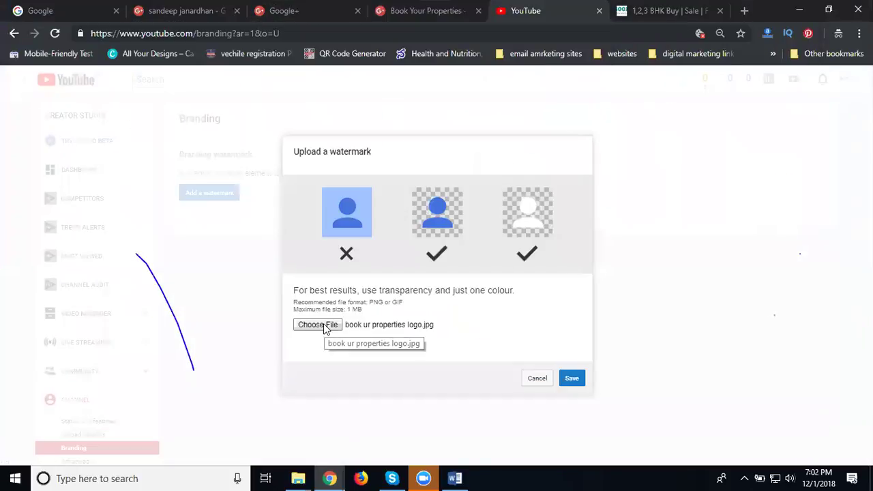
left_click(566, 378)
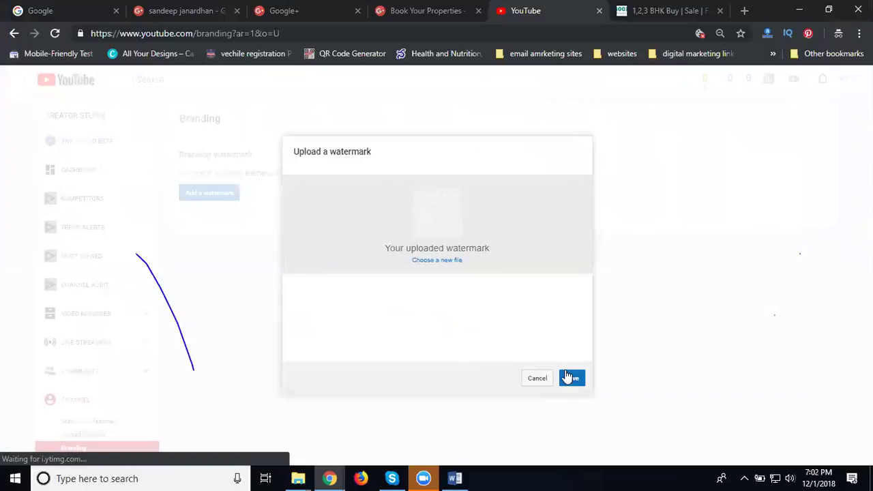
Replace the uploaded watermark with a newly chosen Book Ur Properties logo file and save it to the channel
left_click(443, 263)
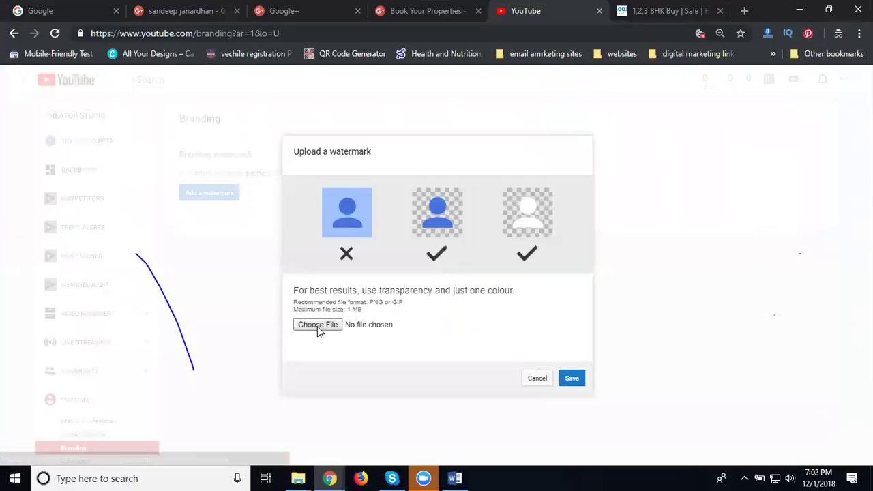
left_click(317, 326)
double_click(605, 121)
left_click(574, 379)
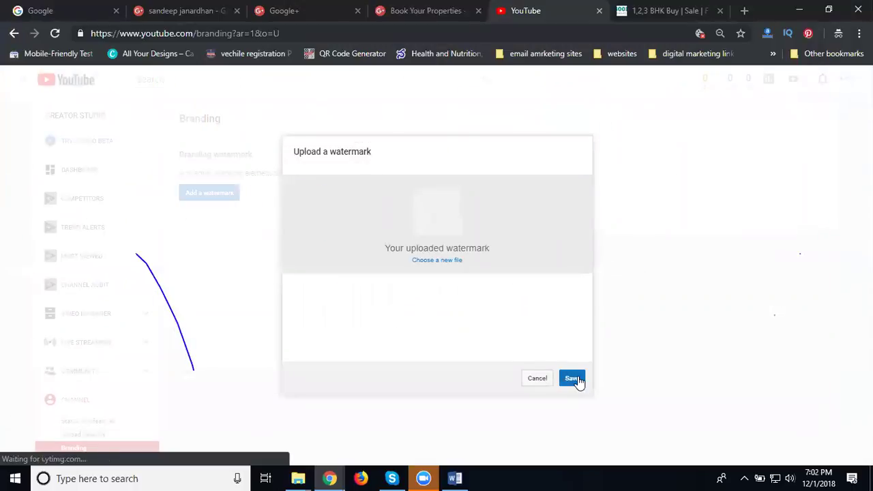
left_click(578, 380)
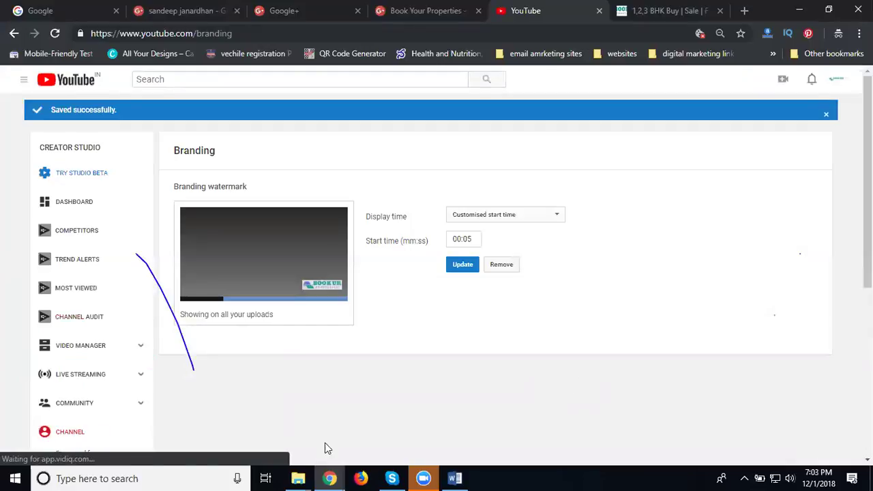
Open the channel's Advanced settings and set the country to India
scroll(116, 421, "down", 3)
left_click(84, 300)
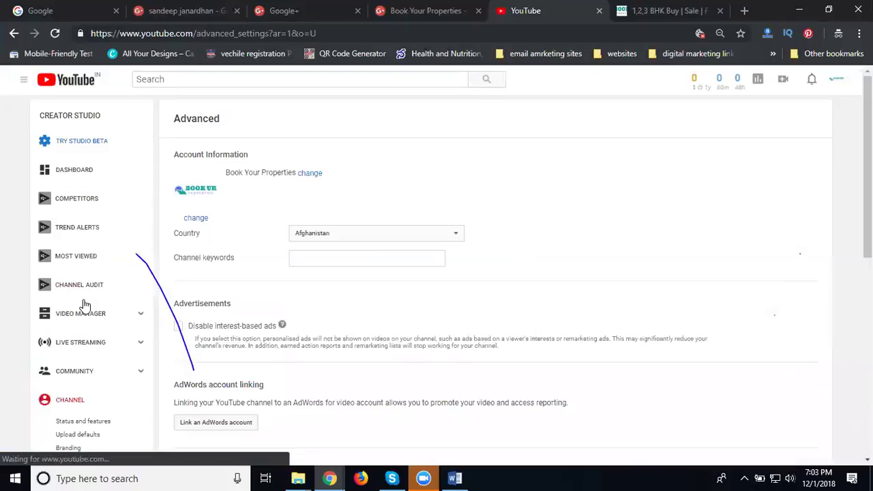
left_click(325, 233)
scroll(322, 307, "down", 7)
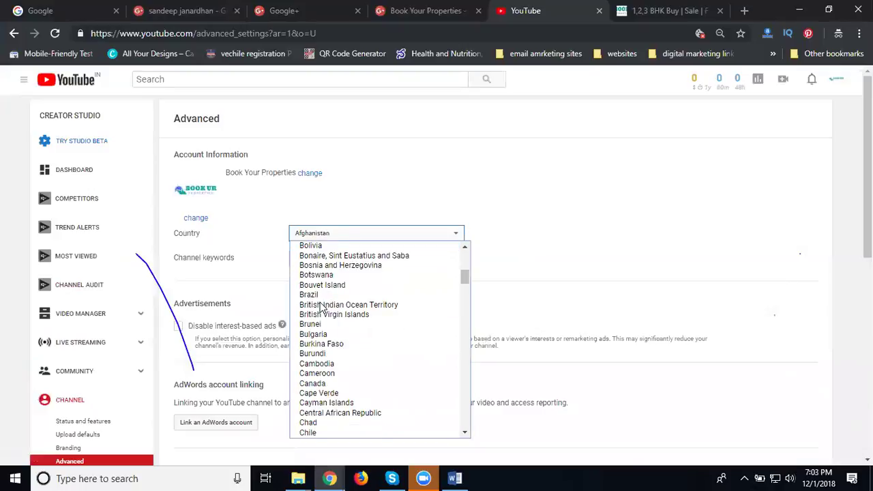
scroll(322, 307, "down", 5)
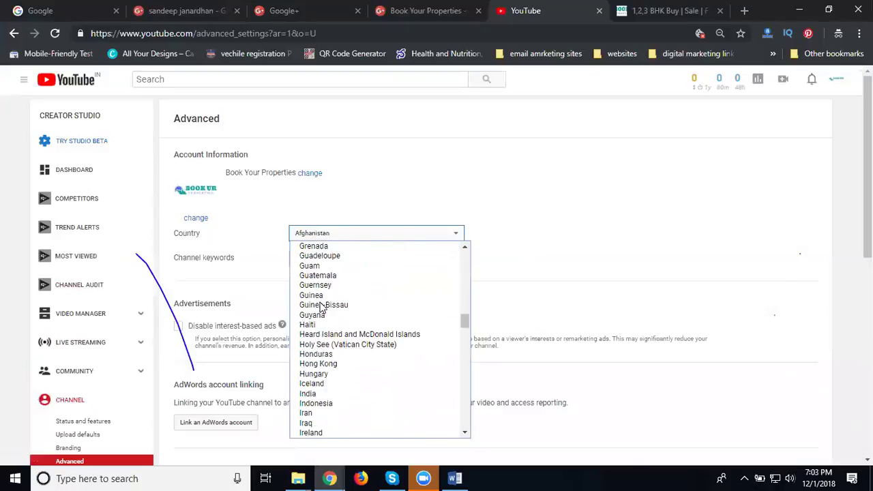
left_click(313, 373)
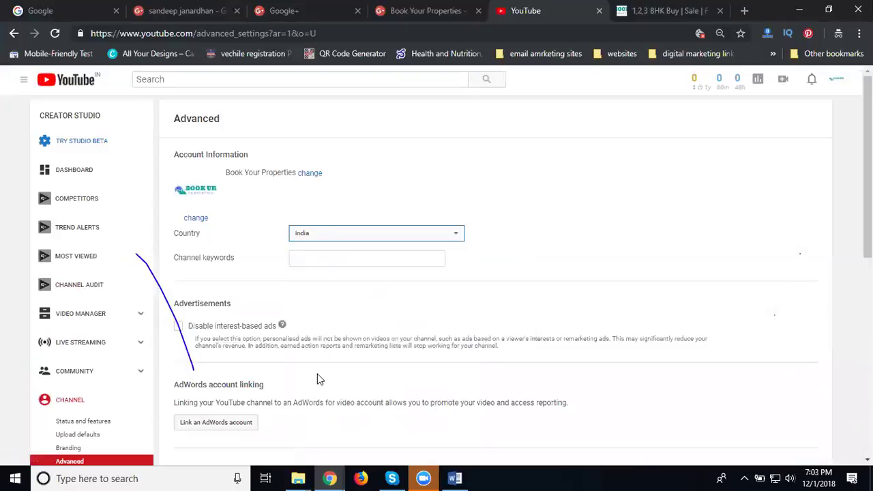
scroll(341, 312, "down", 3)
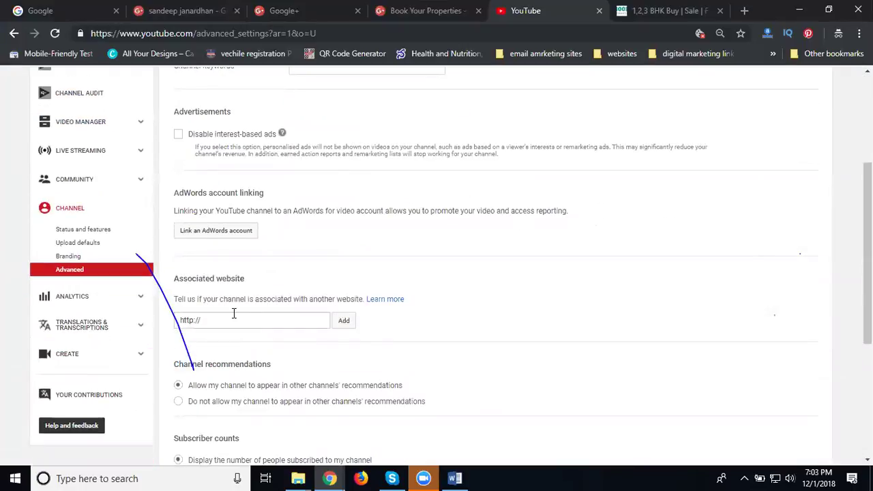
left_click(644, 19)
left_click(515, 25)
key("ctrl+c")
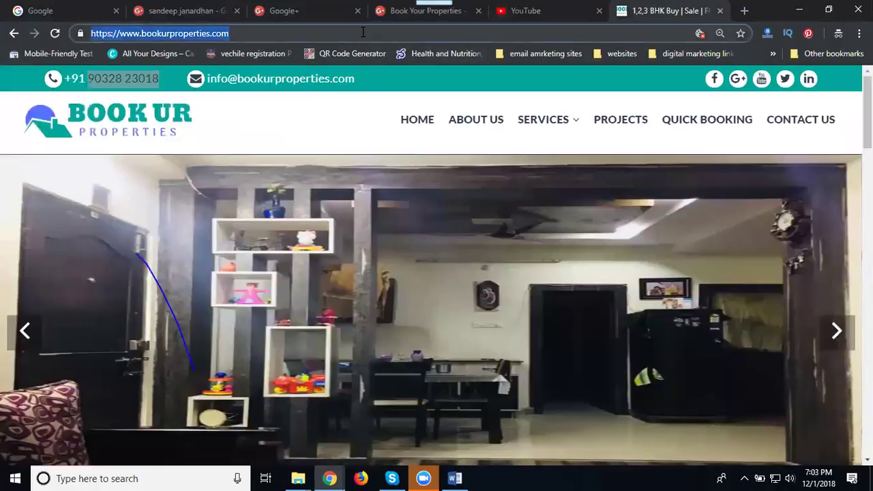
left_click(521, 14)
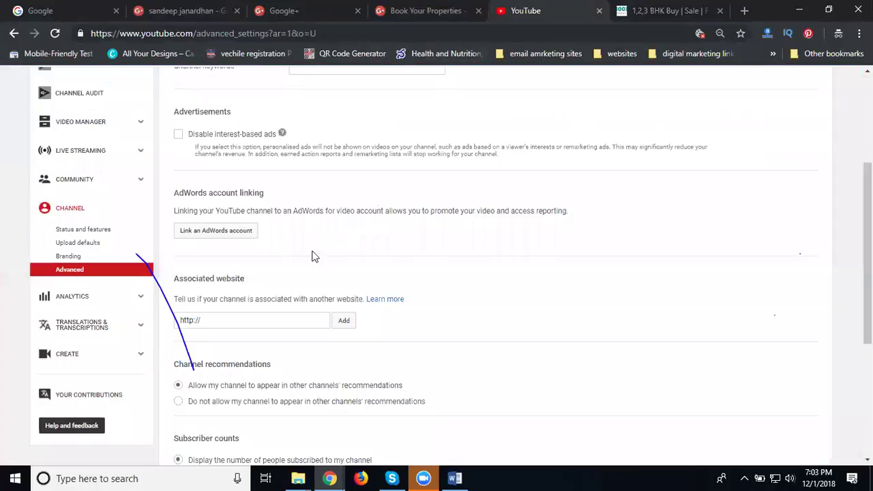
triple_click(286, 320)
key("ctrl+v")
left_click(342, 322)
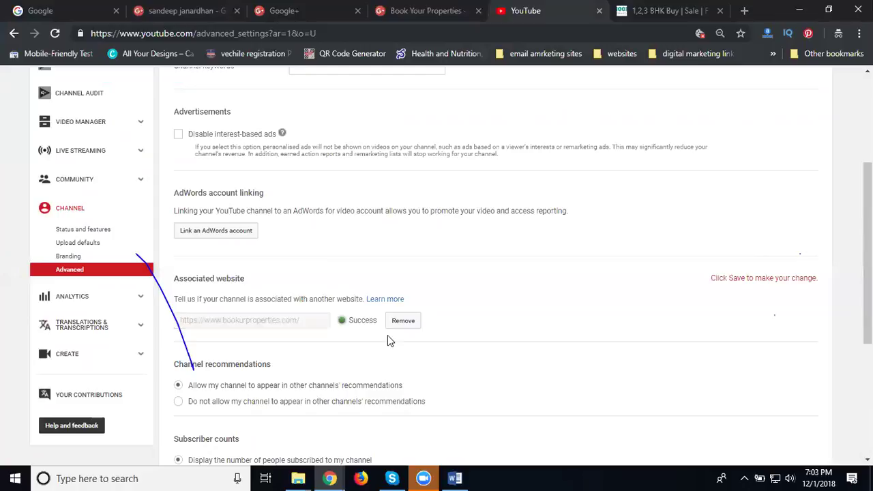
scroll(423, 262, "down", 3)
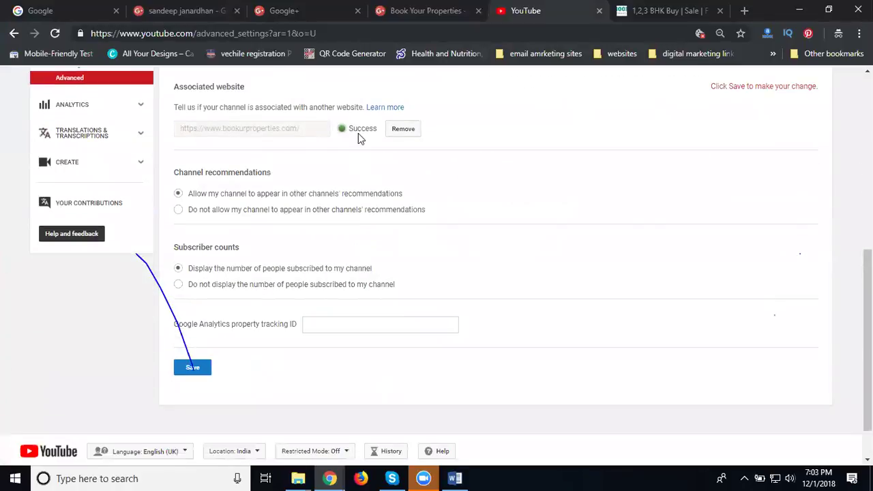